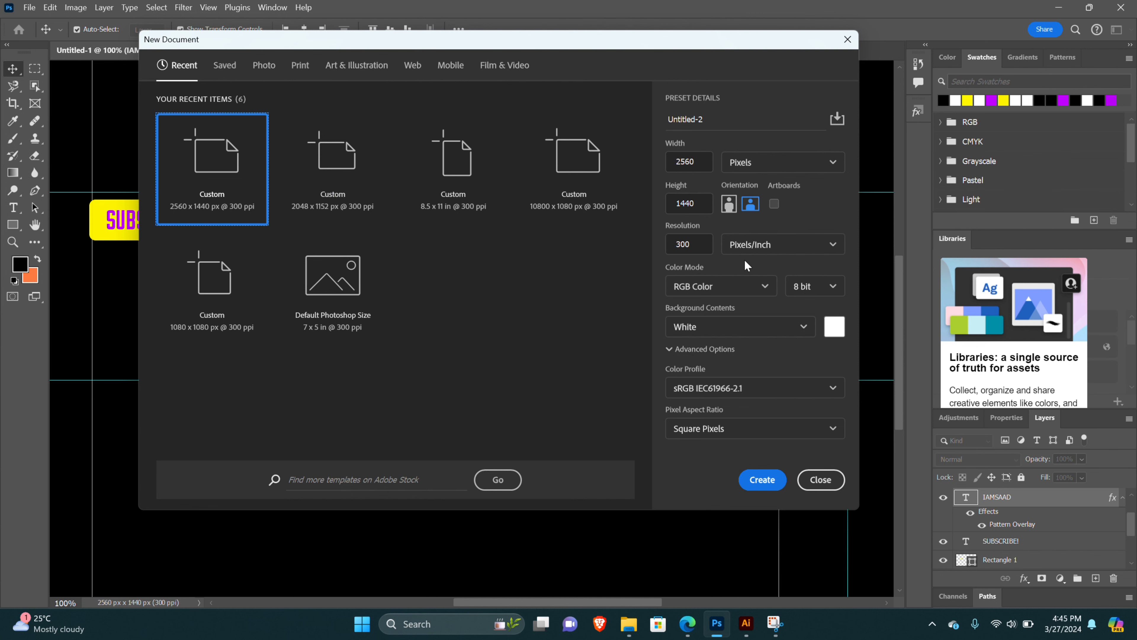
Create a 2560 x 1440 px document at 300 ppi and add a black 2560 x 423 px rectangle.
click(763, 477)
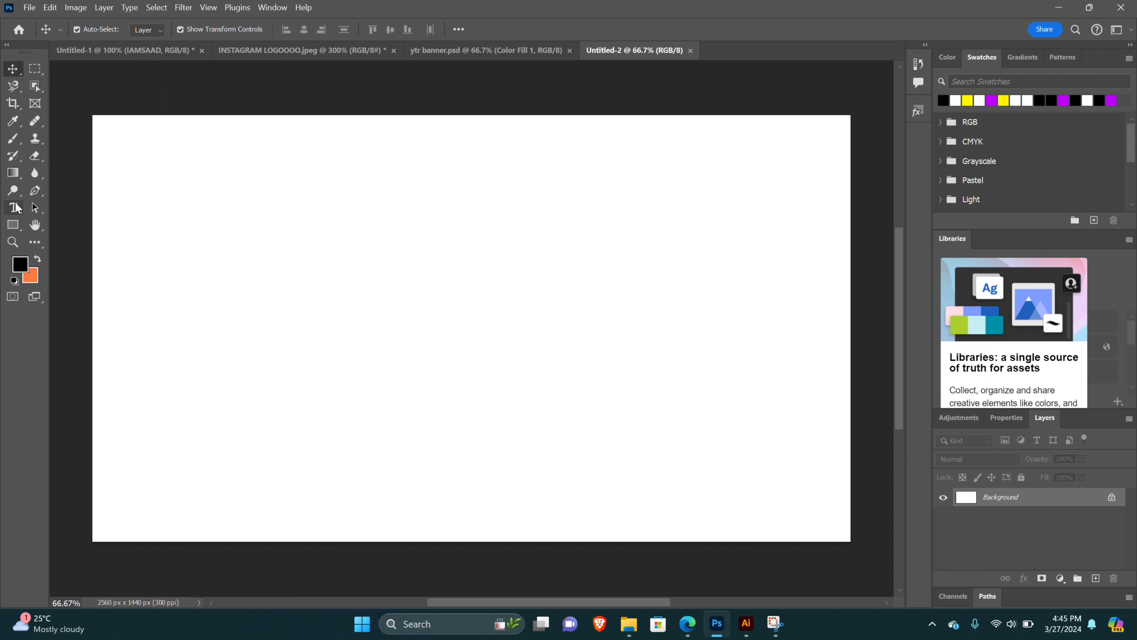
click(13, 225)
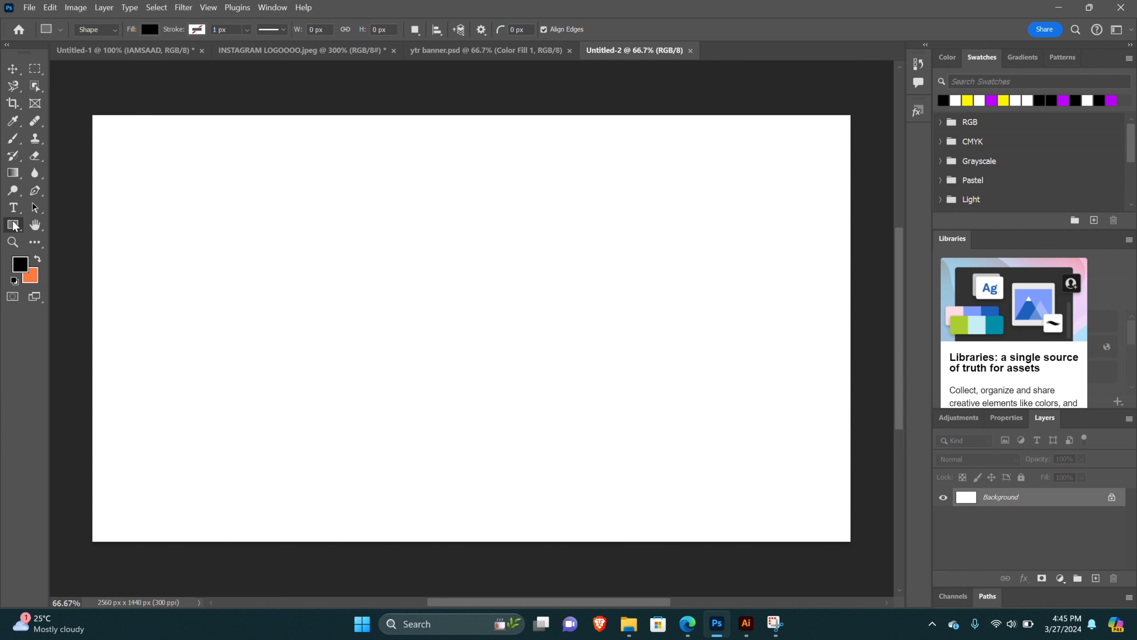
click(253, 225)
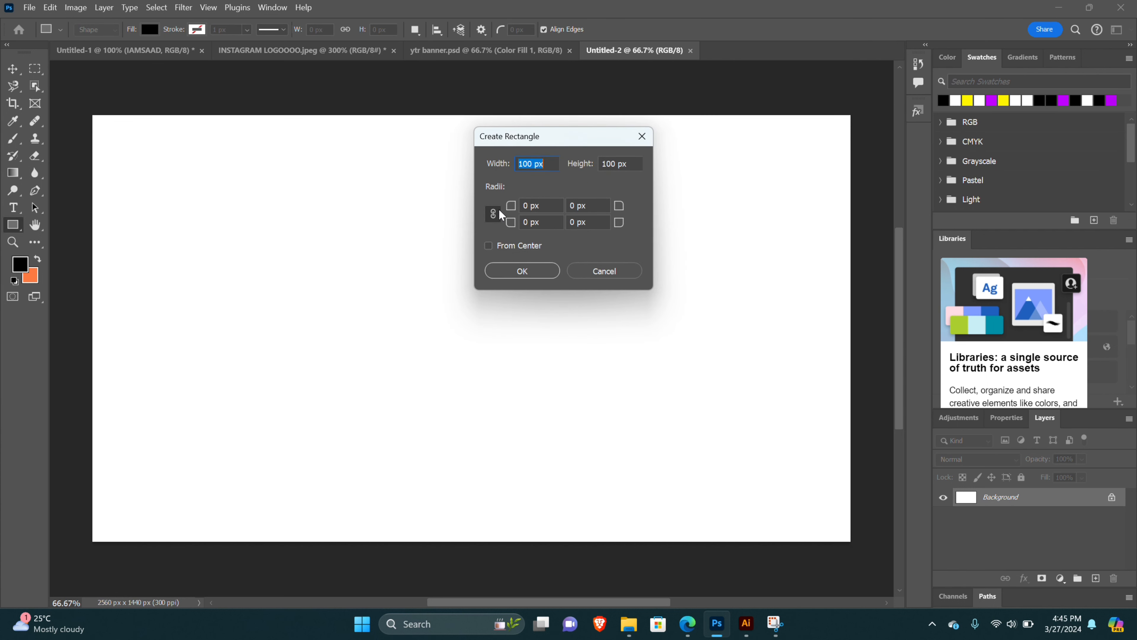
key(BackSpace)
key(BackSpace)
key(BackSpace)
key(BackSpace)
key(BackSpace)
key(BackSpace)
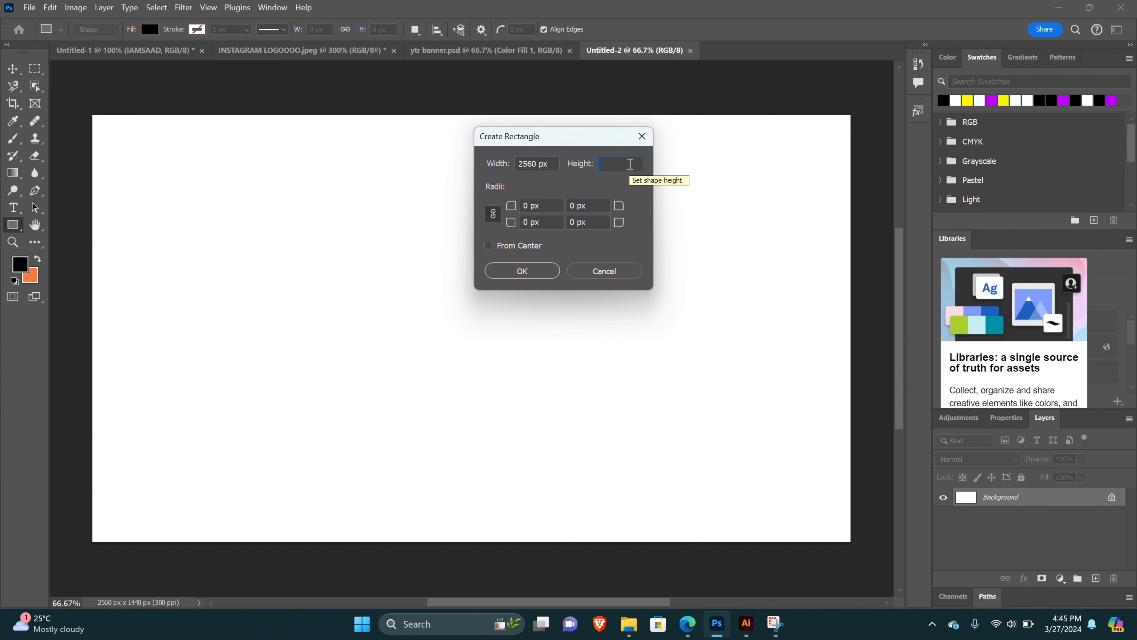
text(423)
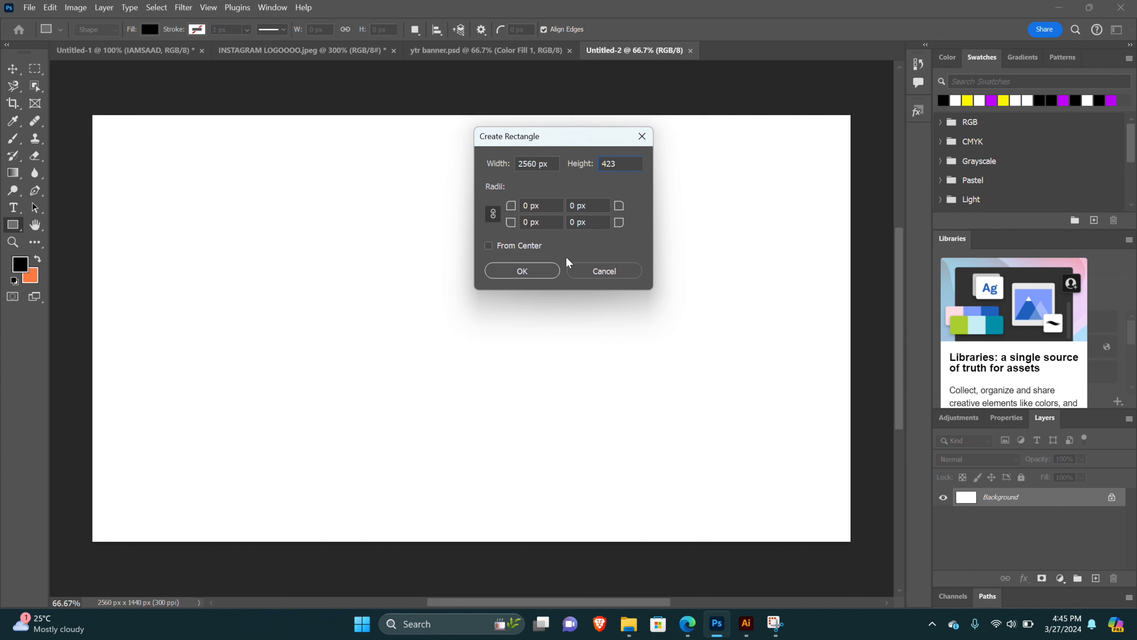
click(521, 272)
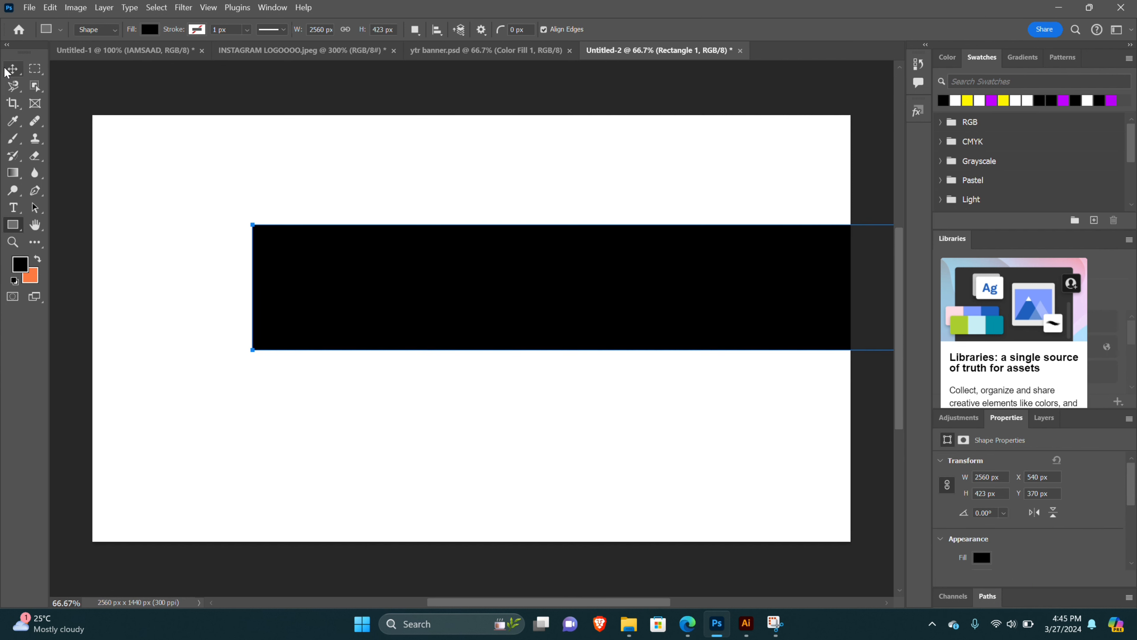
Move the 2560 px wide rectangle to the lower part of the canvas so it spans the full width.
click(12, 68)
drag(306, 292, 156, 448)
click(135, 172)
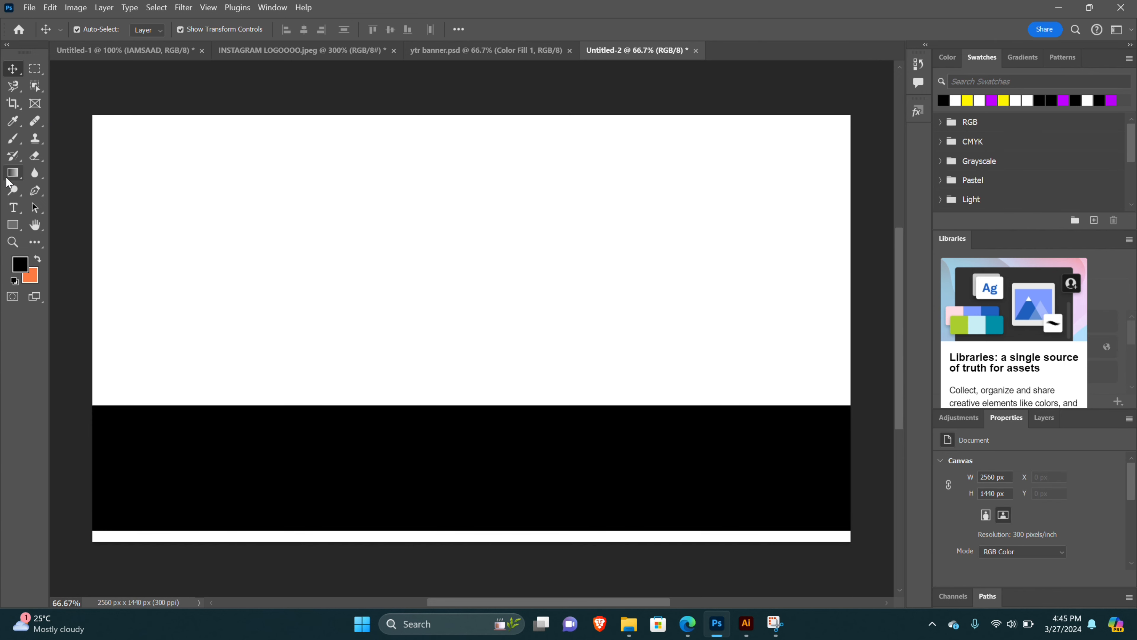
Add a second black rectangle 1855 px wide and 423 px high.
click(13, 230)
click(221, 269)
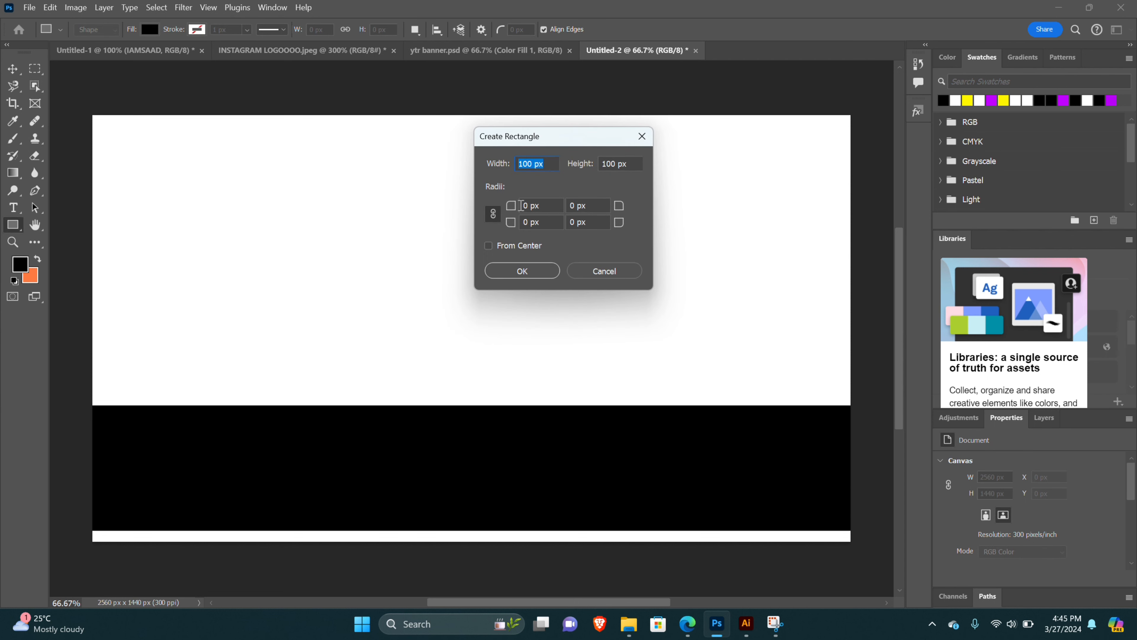
key(BackSpace)
click(628, 166)
key(BackSpace)
key(BackSpace)
key(BackSpace)
text(423)
click(495, 271)
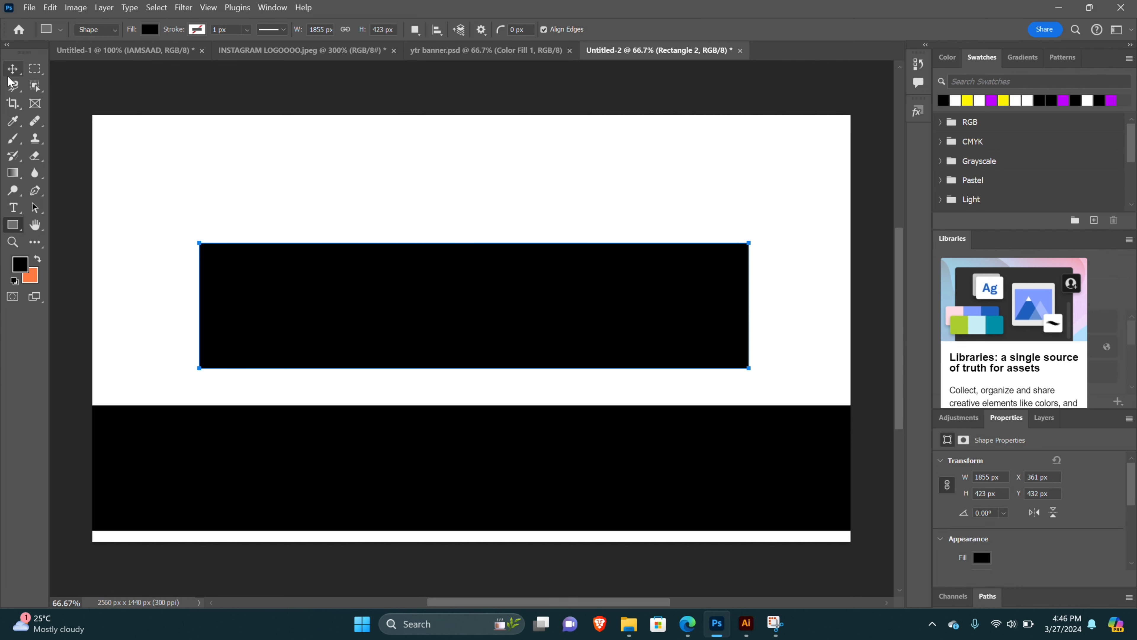
Move the 1855 px wide rectangle to just above the full-width rectangle.
click(12, 69)
drag(294, 273, 310, 303)
click(140, 157)
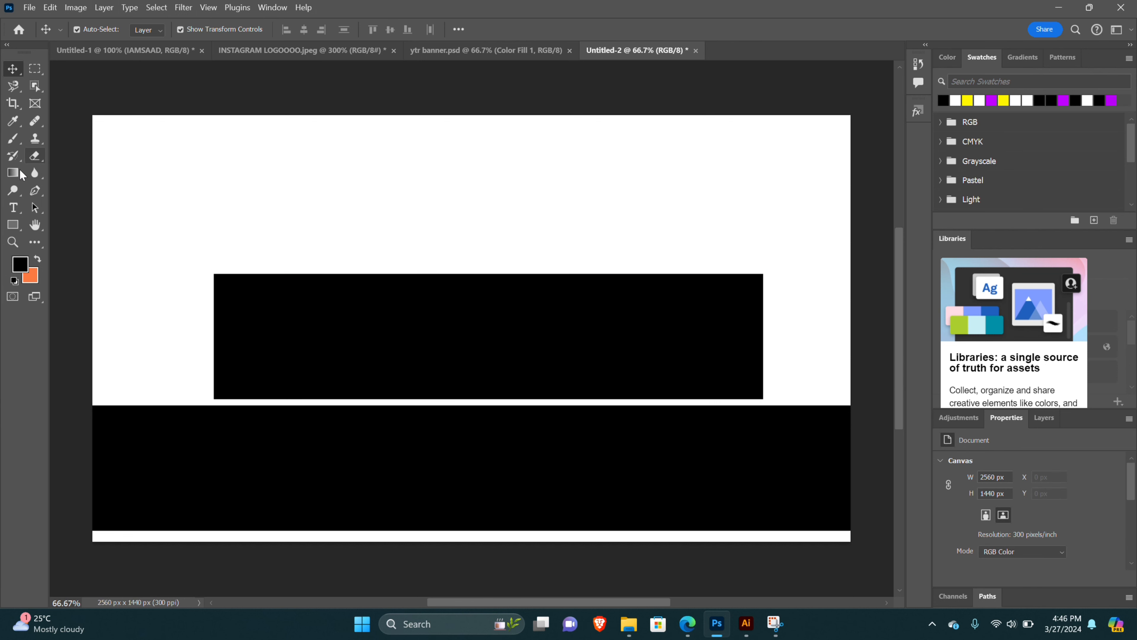
Add a third black rectangle 1546 px wide and 423 px high.
click(12, 225)
click(269, 235)
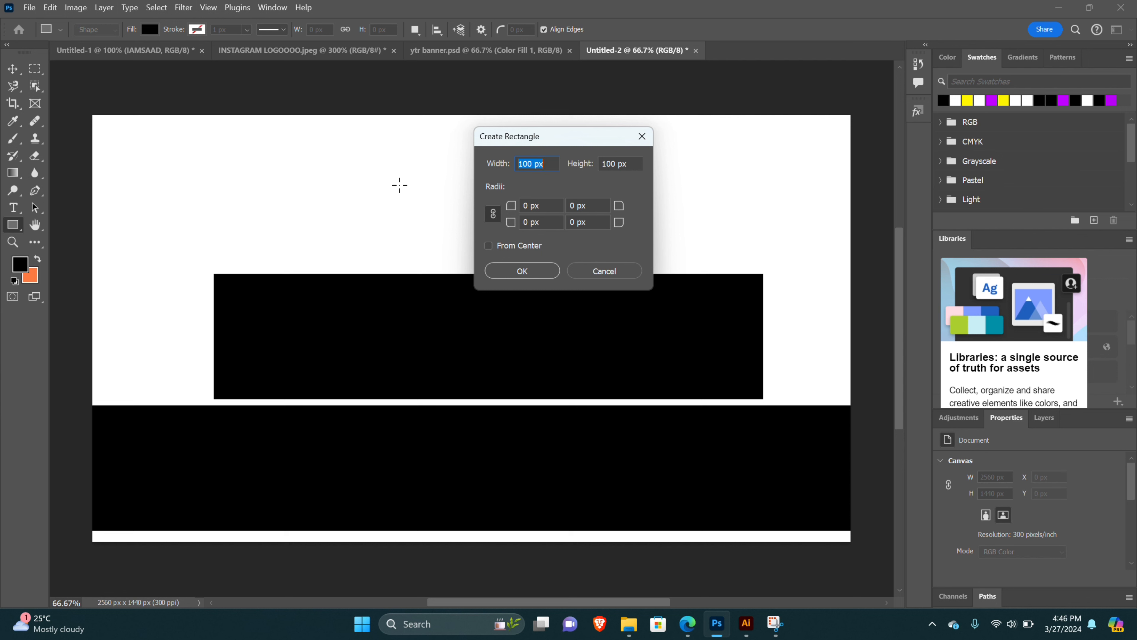
key(BackSpace)
click(614, 163)
drag(631, 161, 562, 157)
key(BackSpace)
text(423)
click(522, 270)
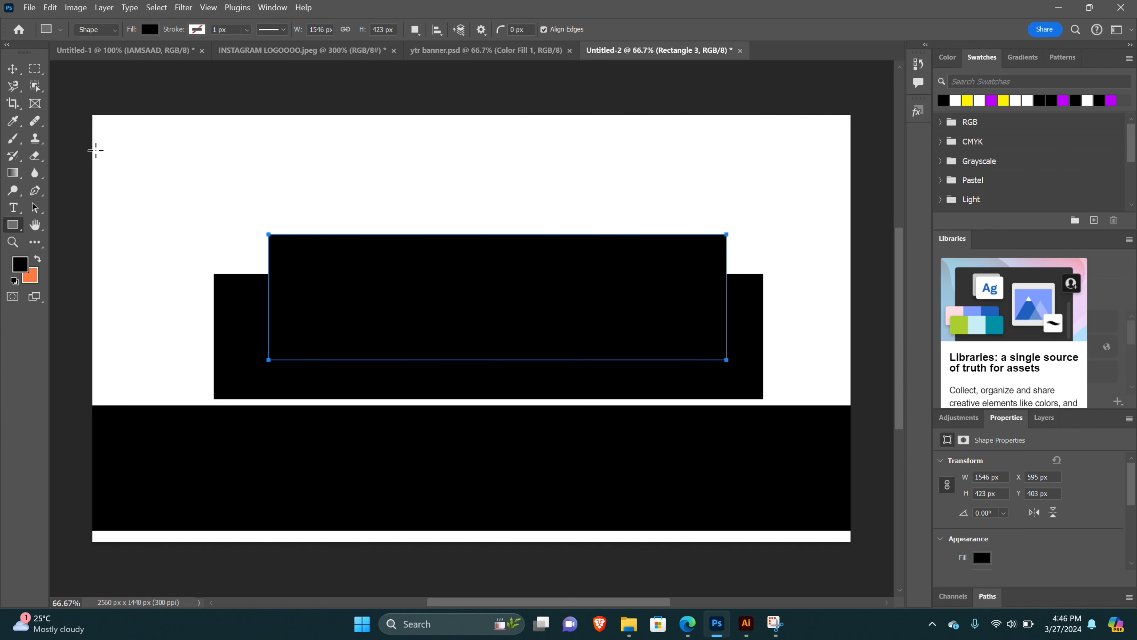
Move the 1546 px wide rectangle up so it sits above the other two.
key(v)
drag(336, 270, 317, 179)
click(217, 185)
Align all three rectangles to the canvas by their horizontal and vertical centers.
drag(174, 98, 680, 576)
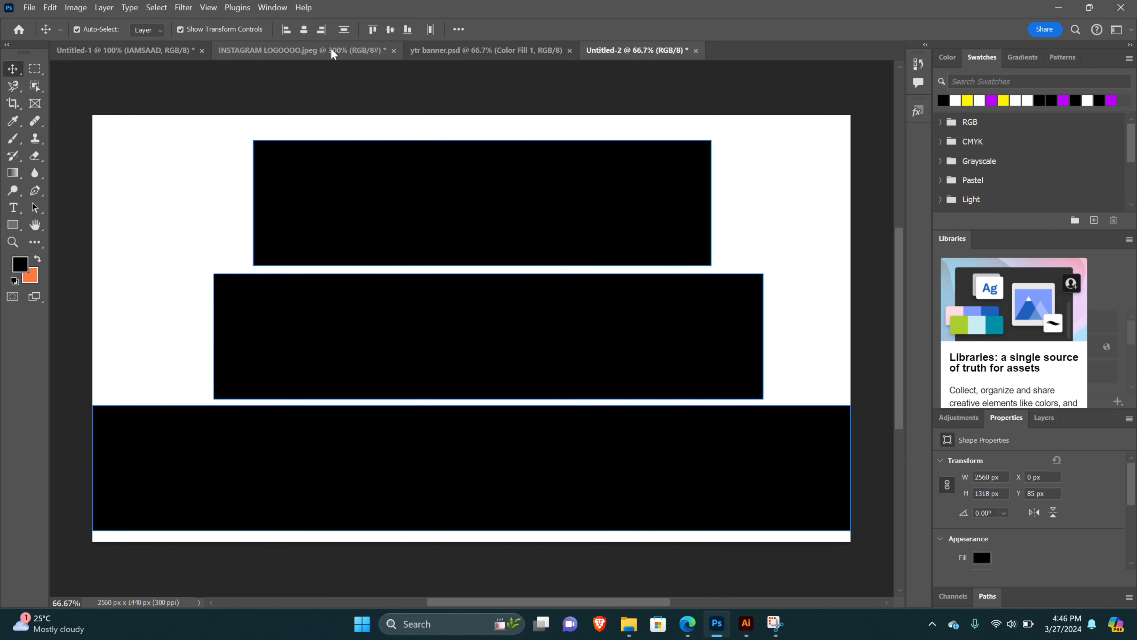
click(459, 29)
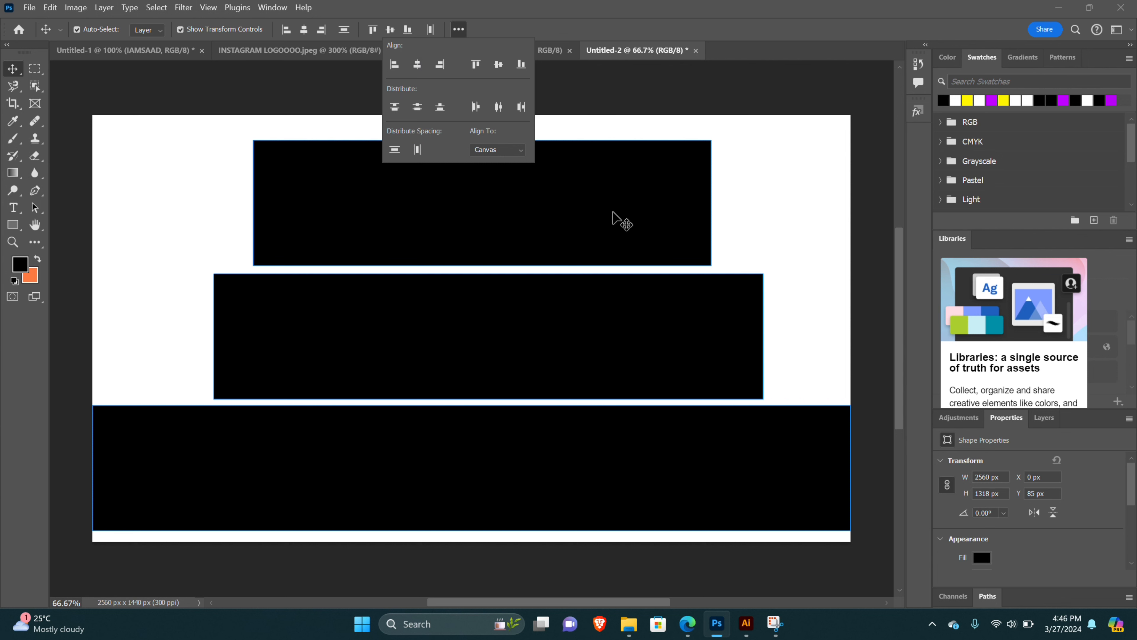
click(520, 150)
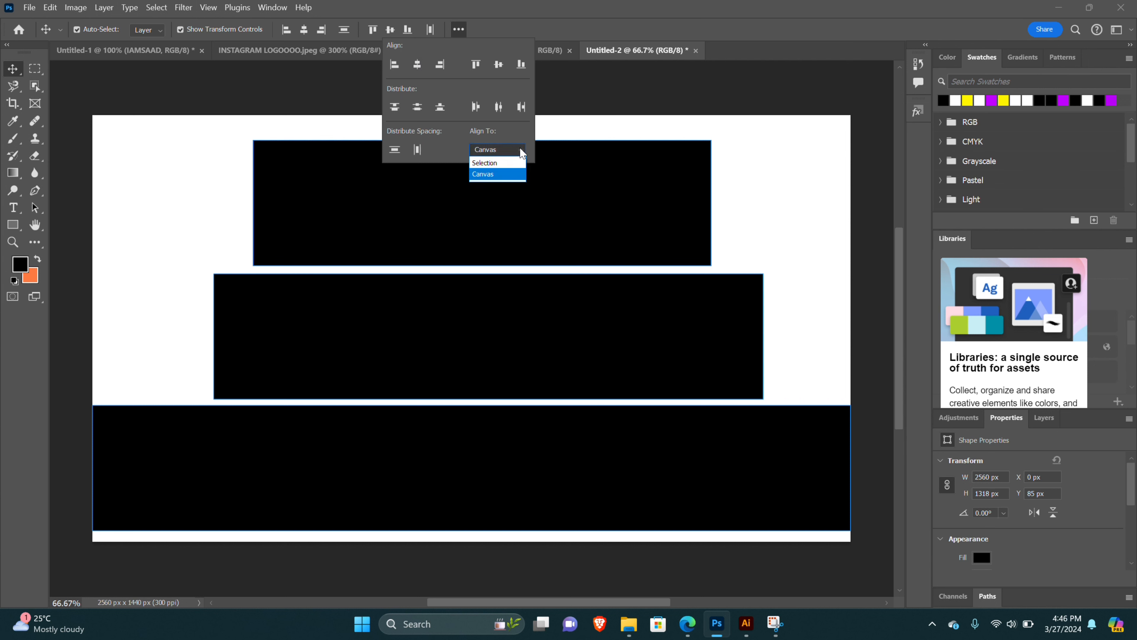
click(483, 175)
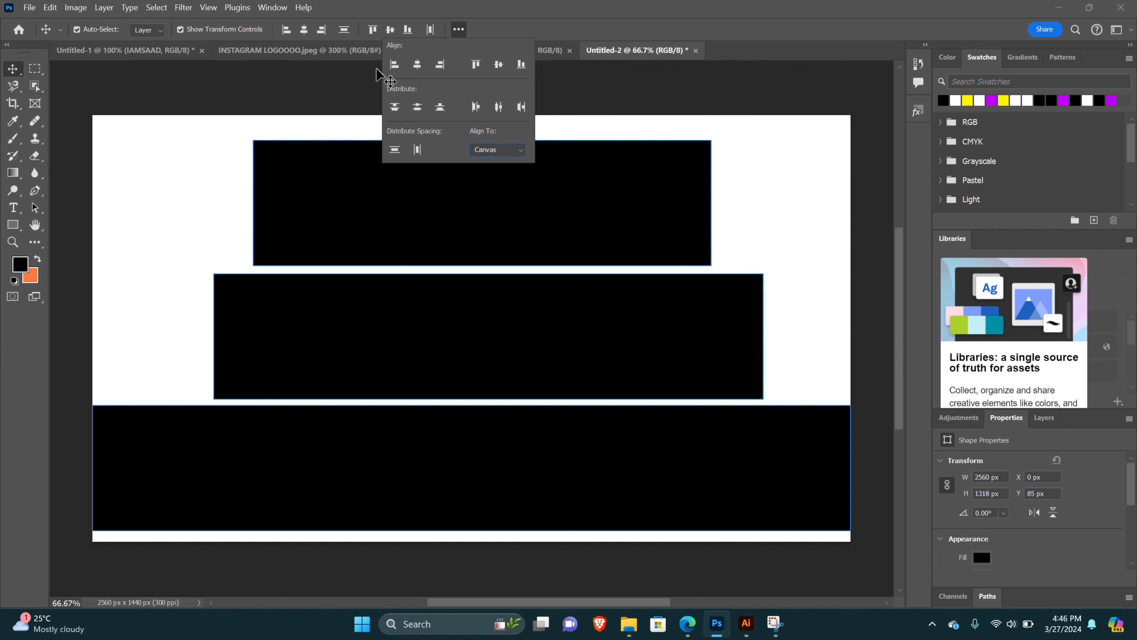
click(412, 67)
click(500, 72)
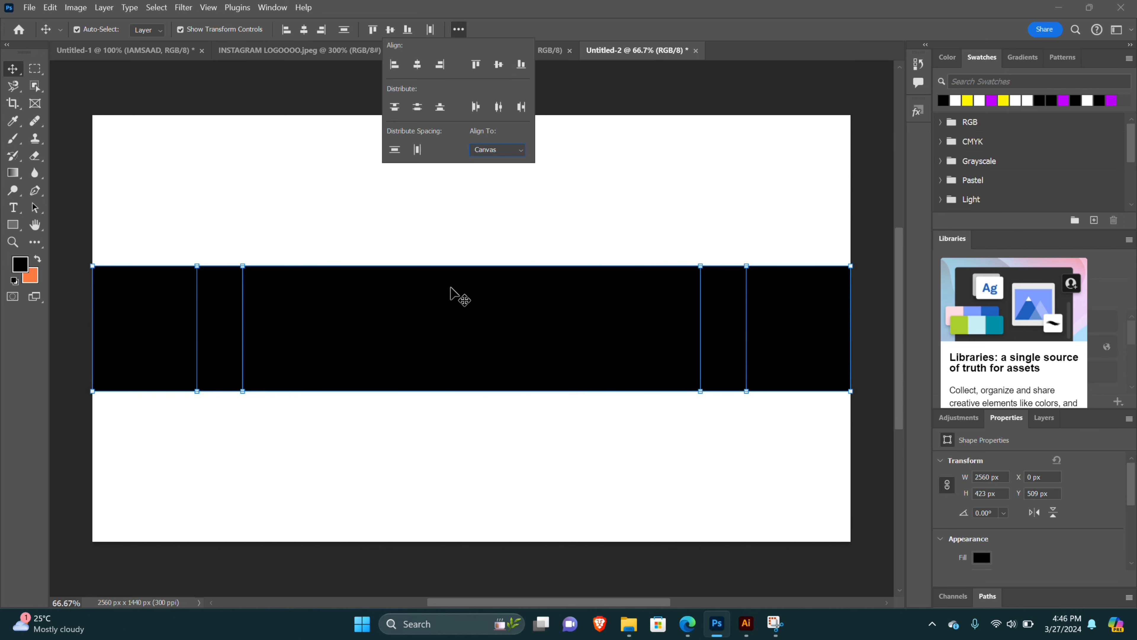
click(253, 240)
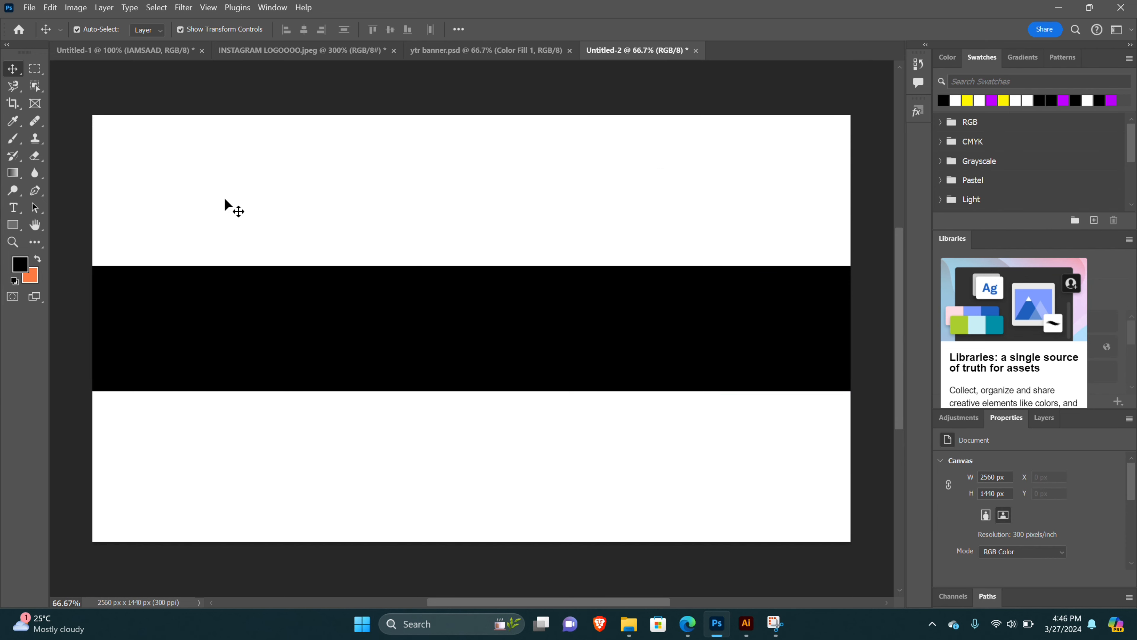
Create guides from the shapes of the three centered rectangles, and delete the rectangles.
drag(226, 200, 368, 416)
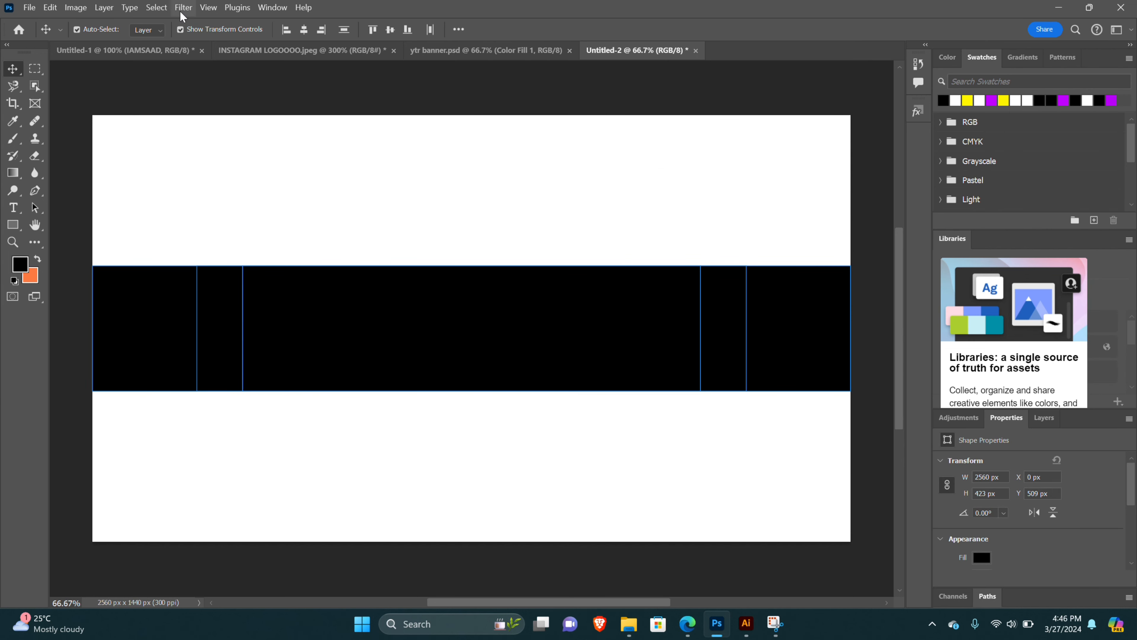
click(208, 7)
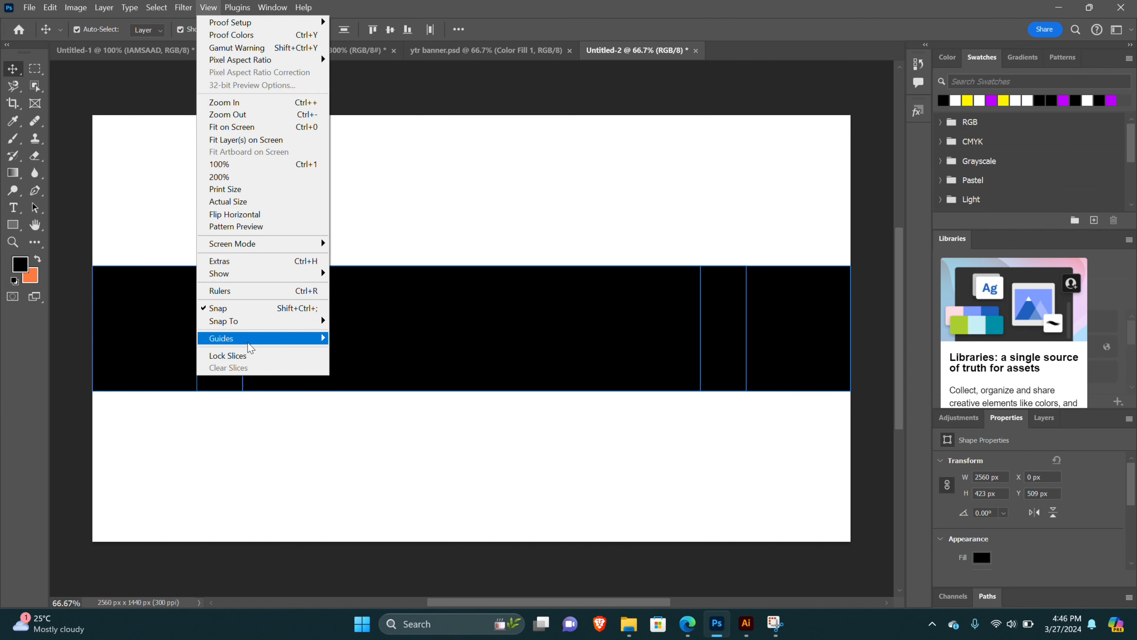
mouse_move(249, 343)
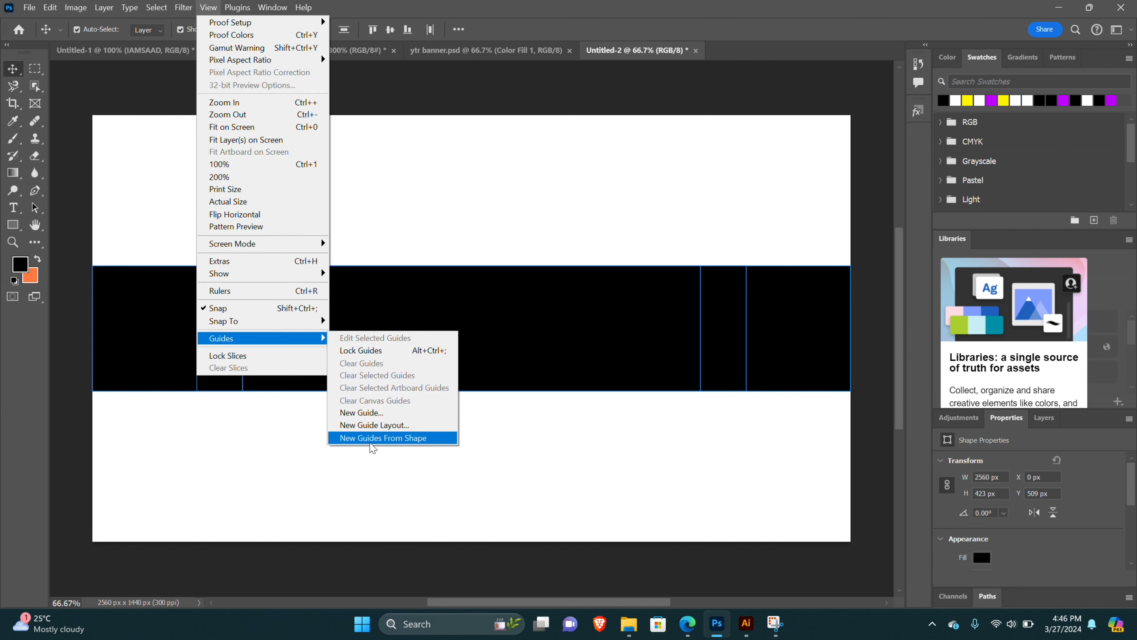
click(370, 438)
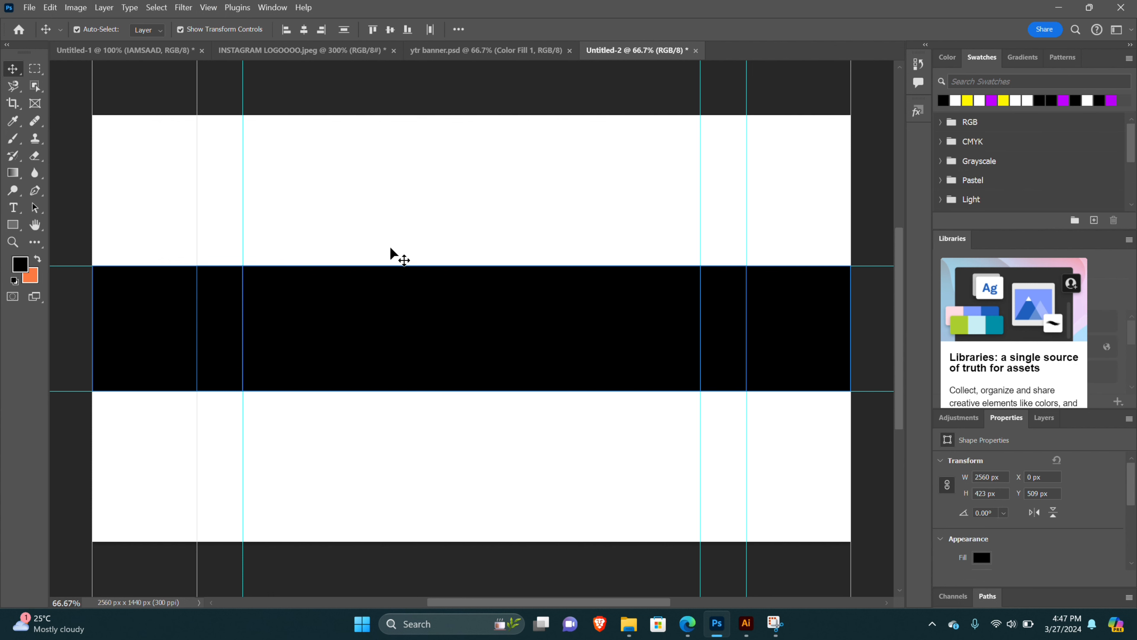
drag(387, 220, 573, 488)
key(Delete)
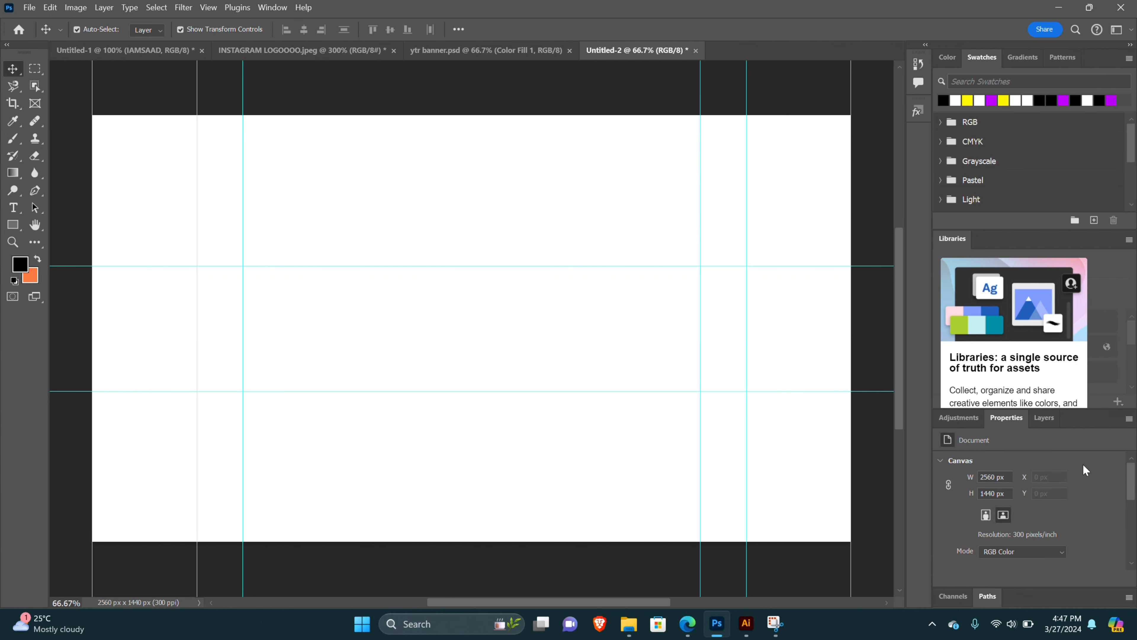
Unlock the background layer and add a black (000000) Solid Color fill layer above it.
click(1043, 418)
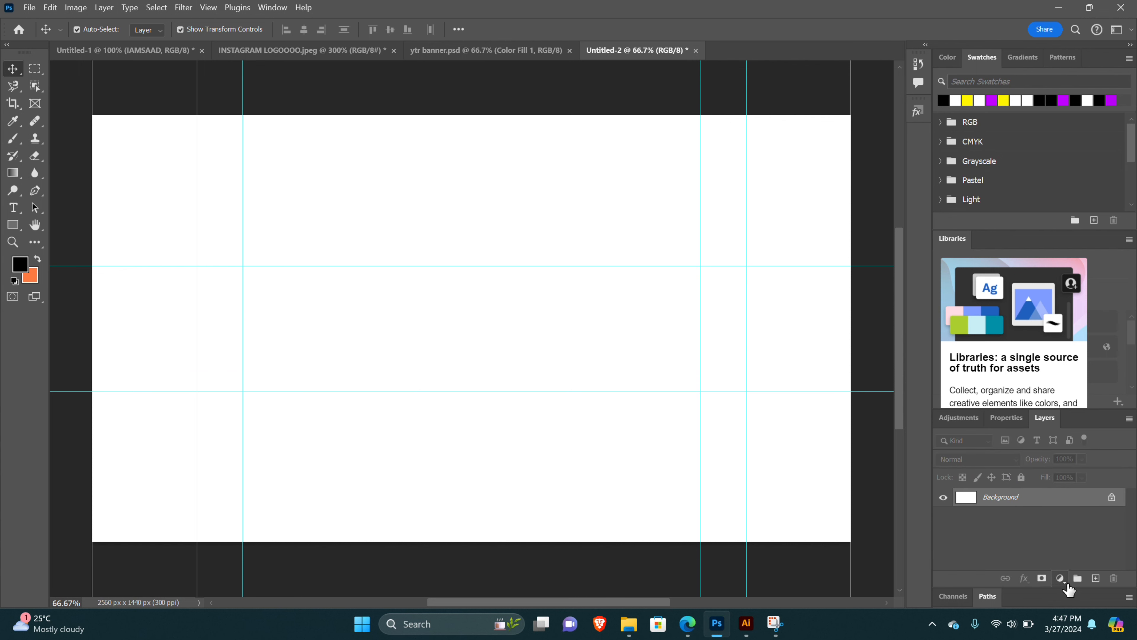
click(1112, 498)
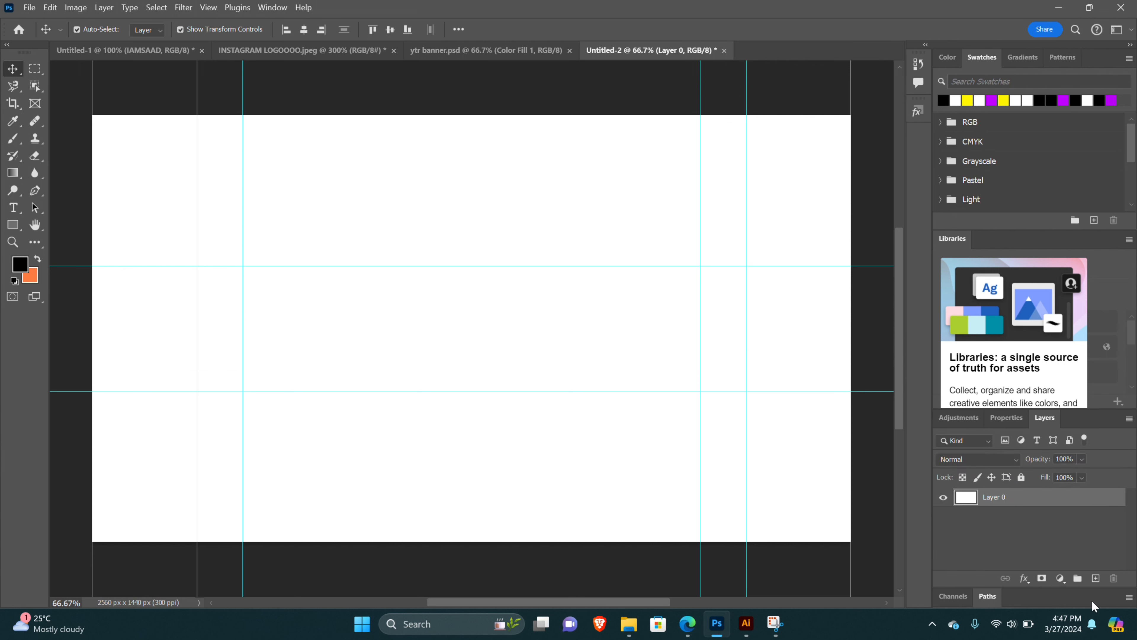
click(1060, 580)
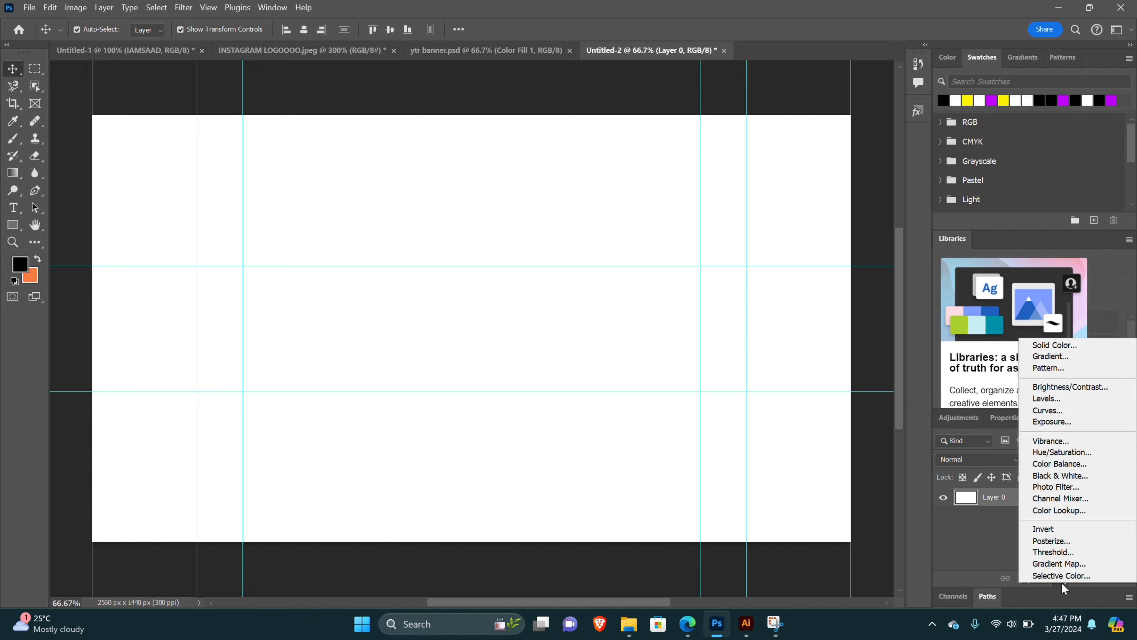
click(1035, 346)
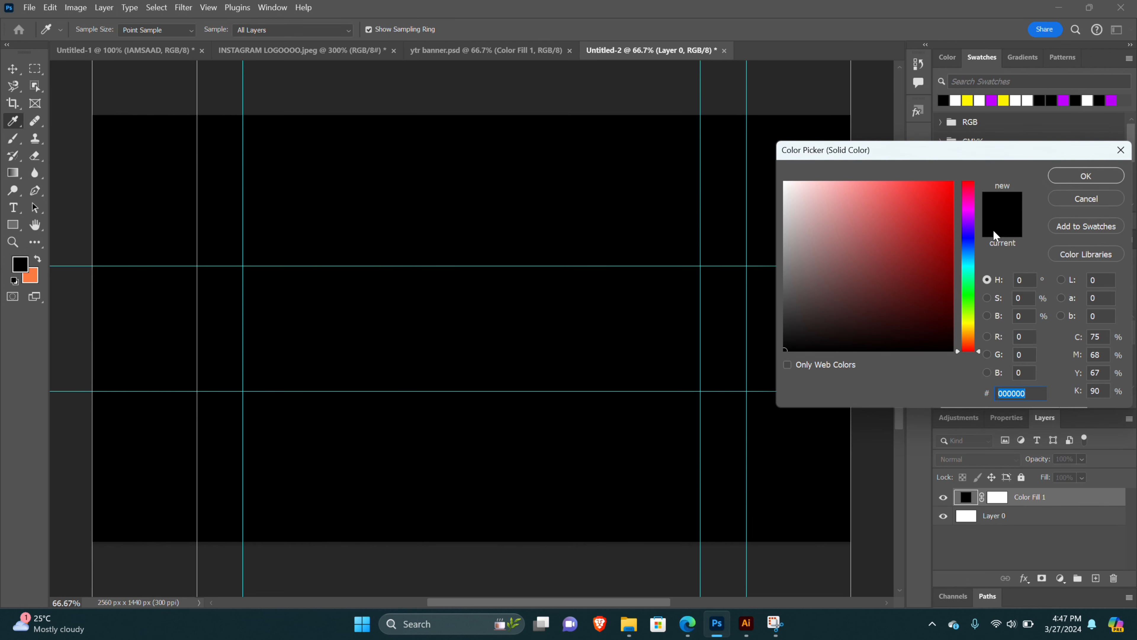
click(1105, 180)
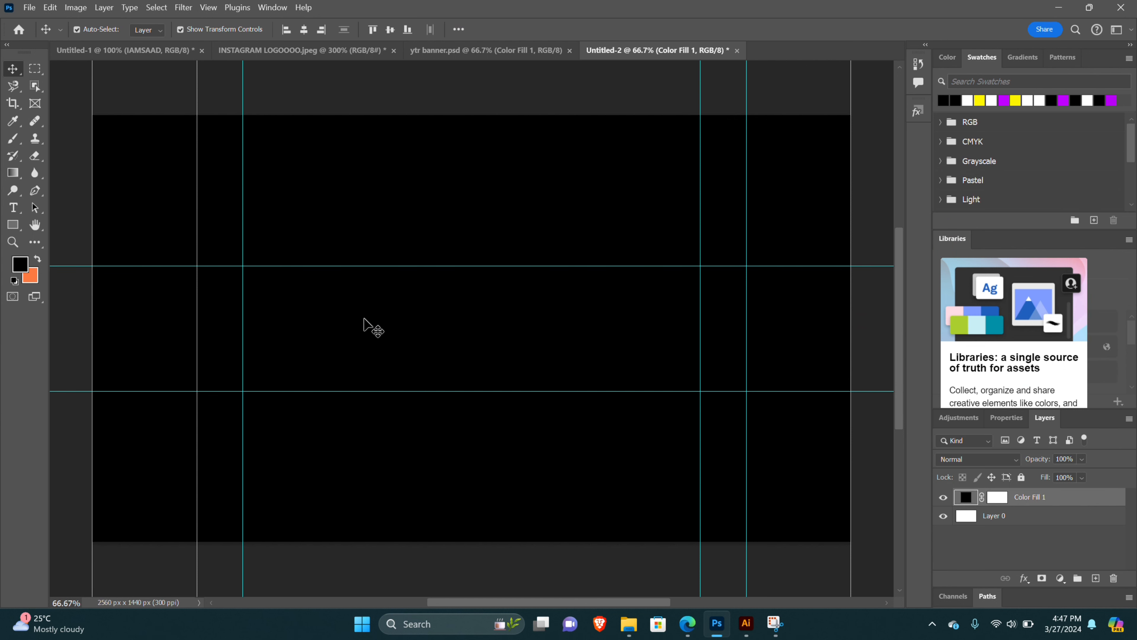
Add the channel name as purple 12 pt Komu text between the two horizontal guides.
key(ctrl+plus)
key(ctrl+plus)
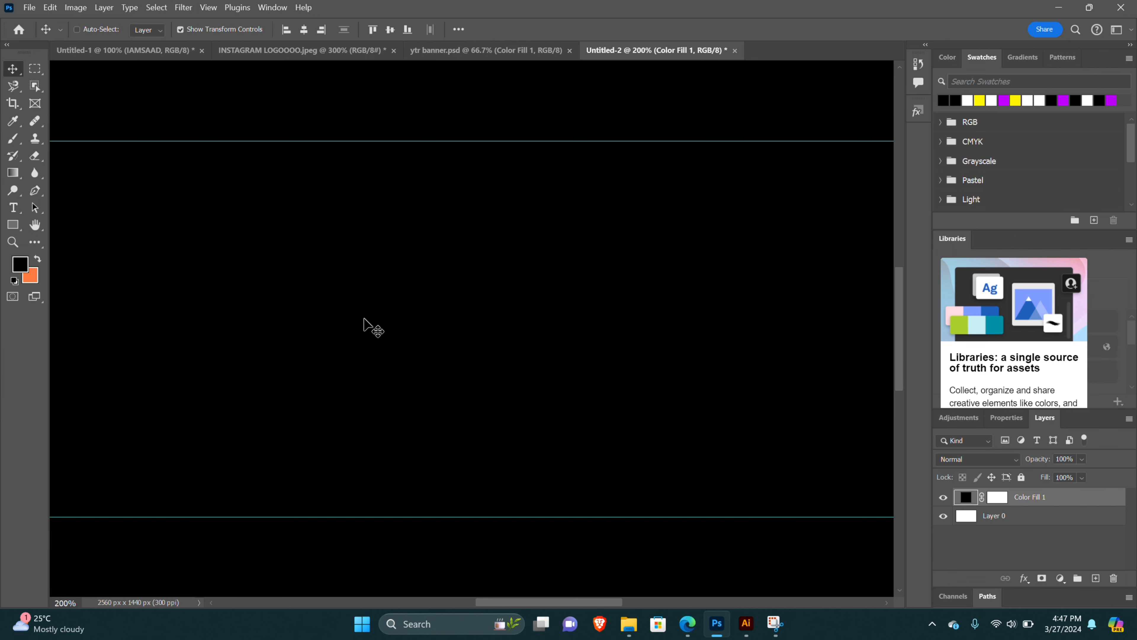
key(ctrl+minus)
key(t)
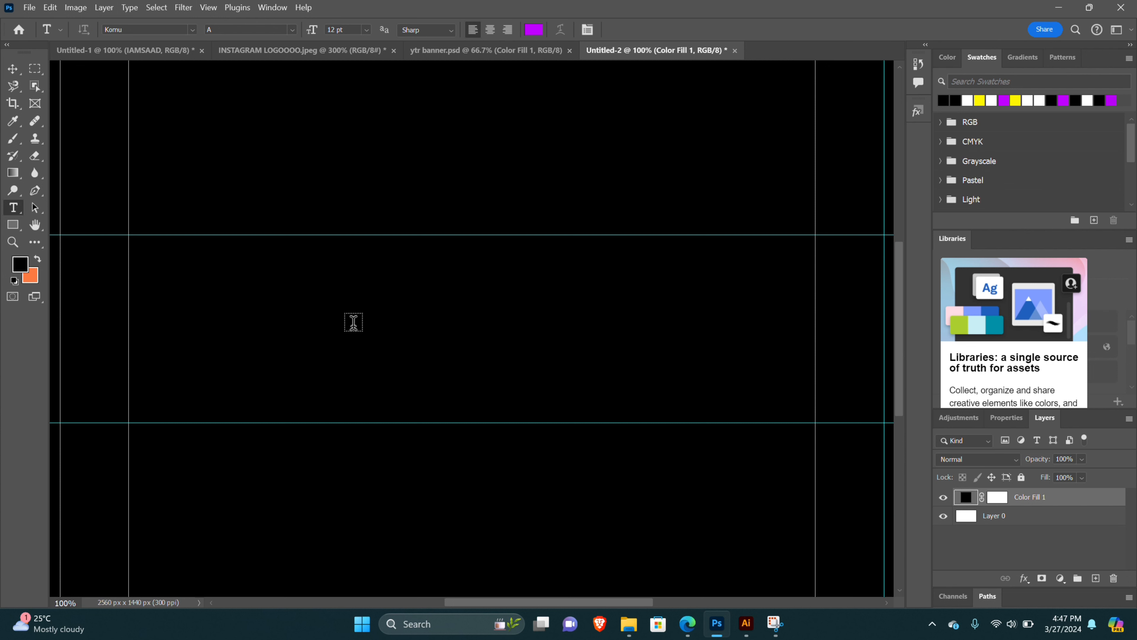
click(353, 321)
text(IA)
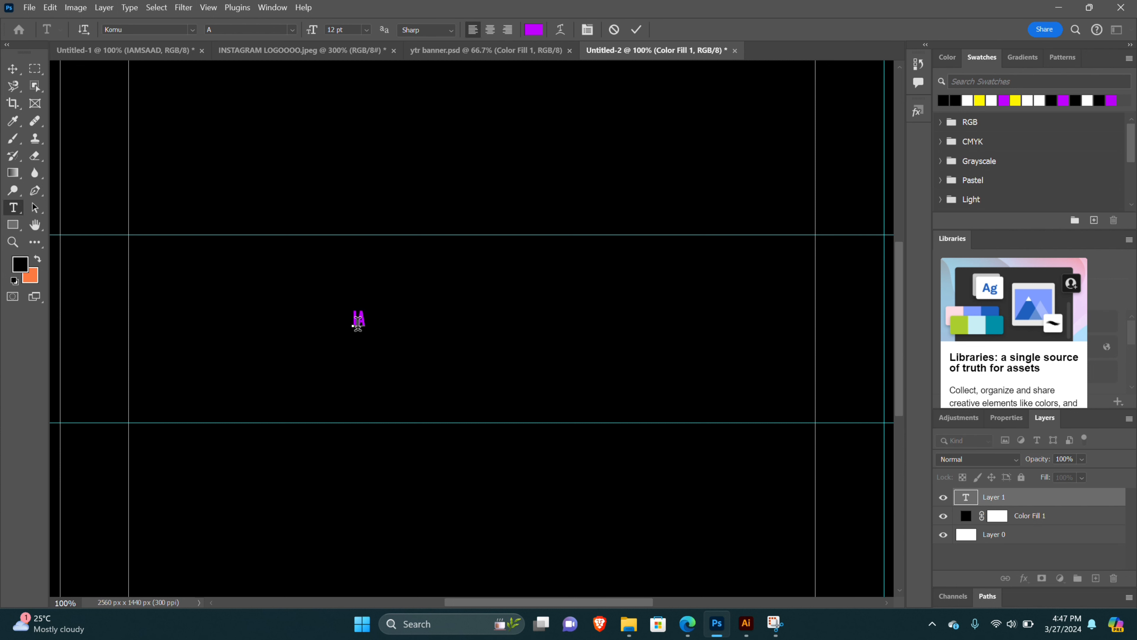
text(MSAAD)
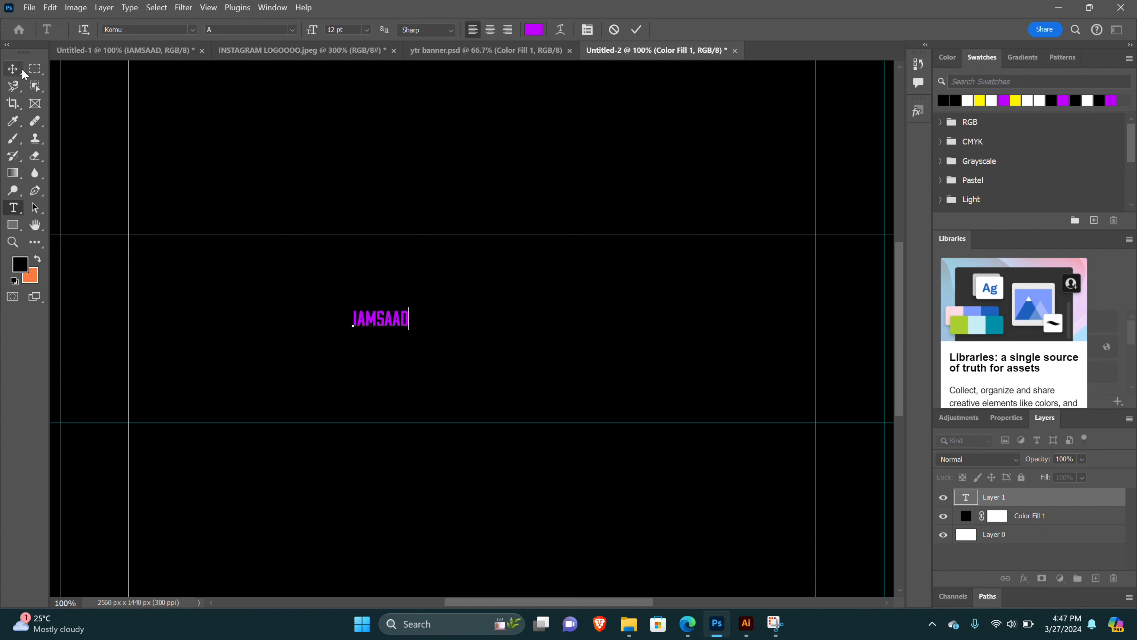
Scale the channel name text to about 387% and place it vertically midway between the horizontal guides.
click(12, 69)
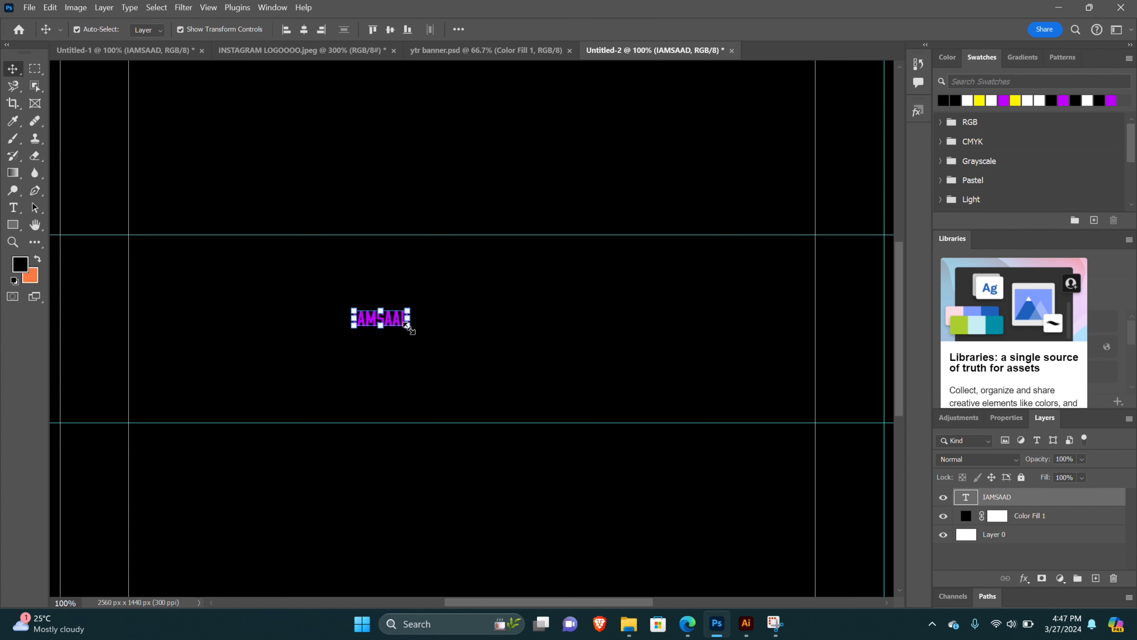
drag(407, 325, 563, 408)
drag(492, 363, 492, 344)
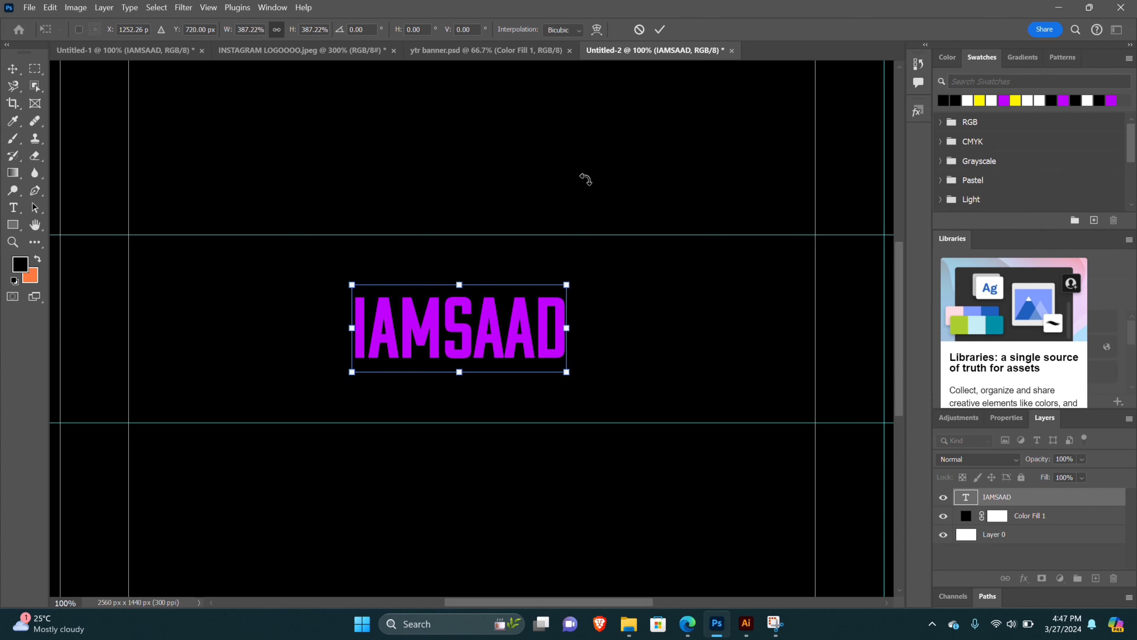
key(Return)
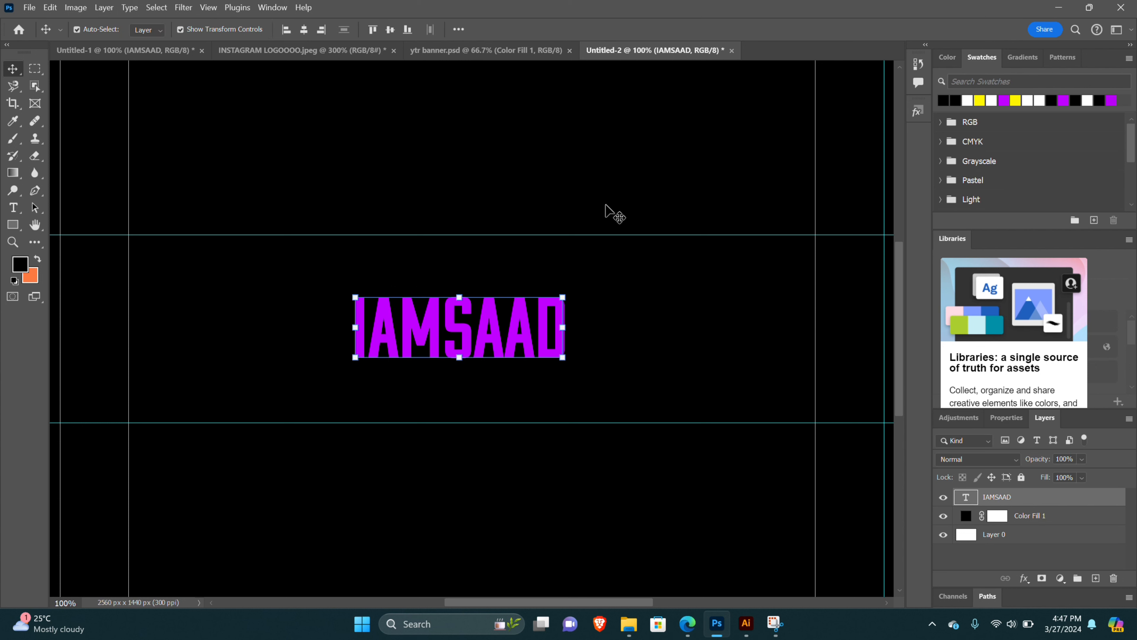
Draw a yellow rectangle about 339 x 113 px with slightly rounded corners near the upper-left guide corner, beside the channel name.
click(653, 347)
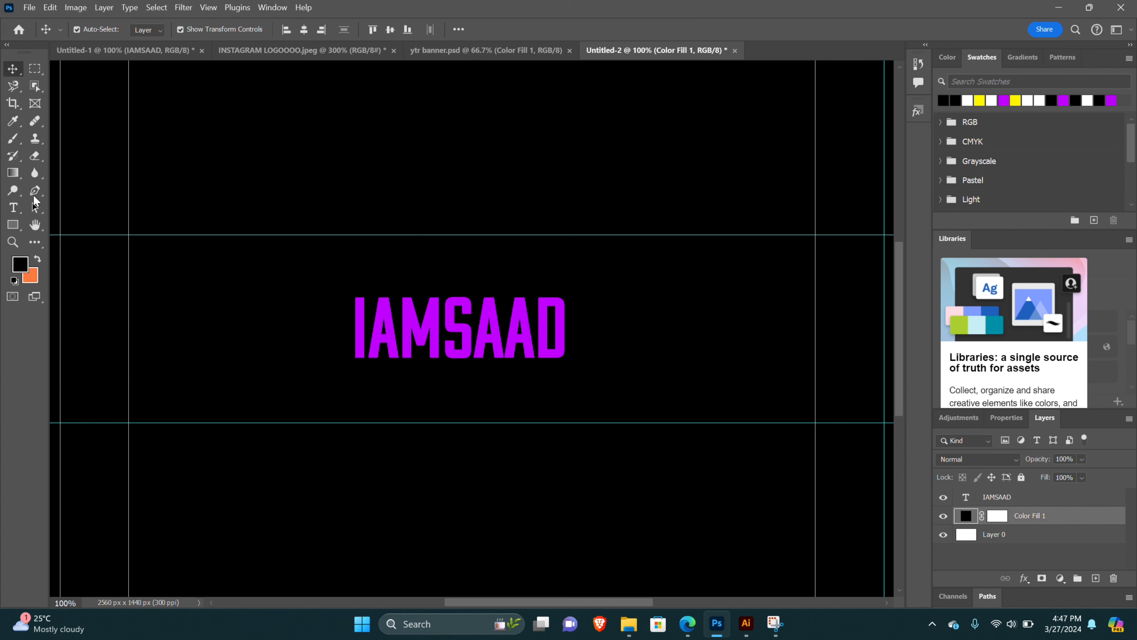
click(12, 225)
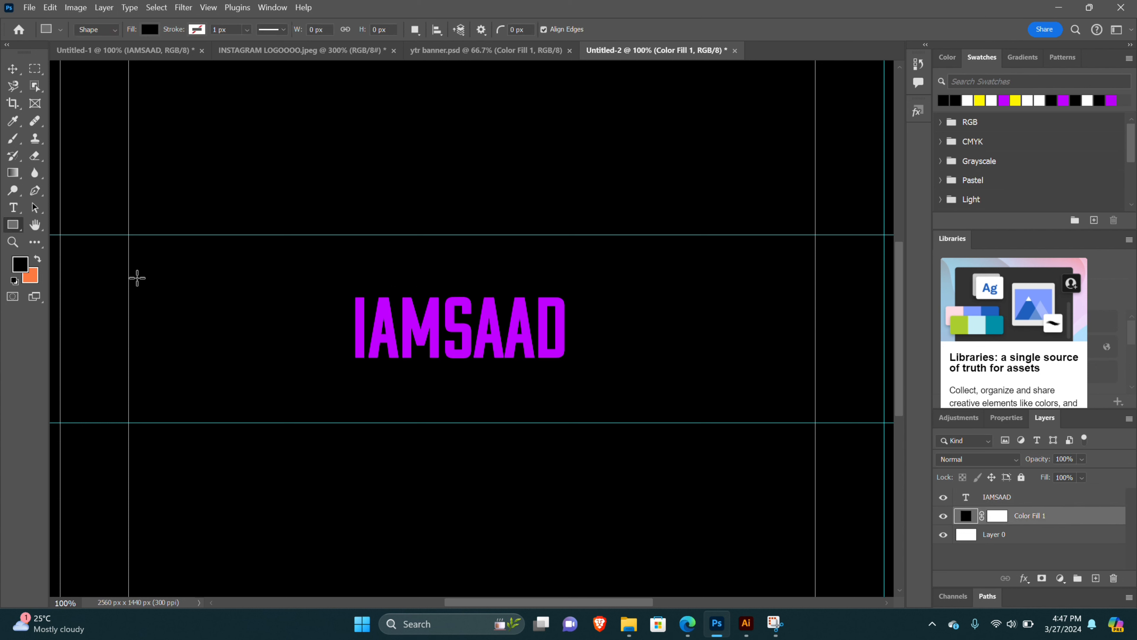
drag(123, 251, 273, 302)
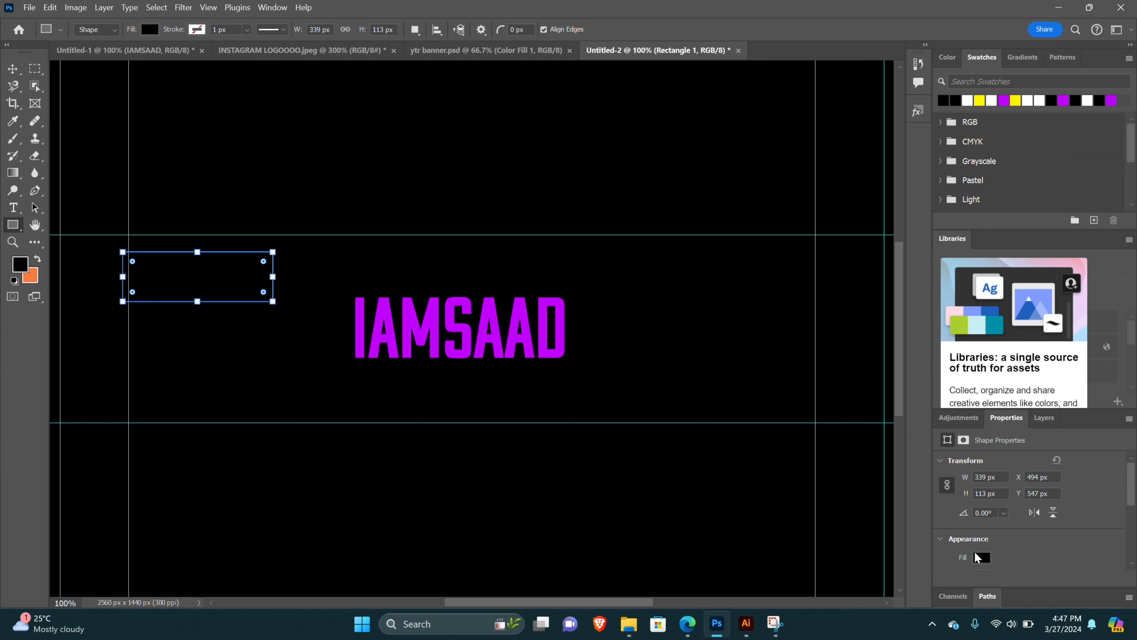
click(977, 556)
click(985, 426)
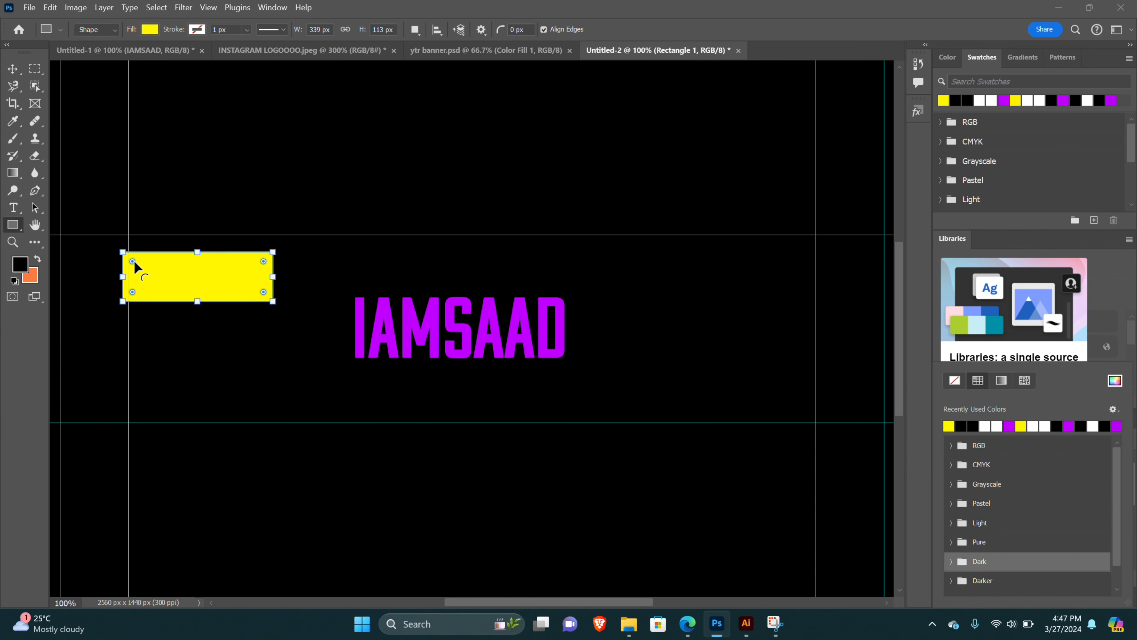
mouse_move(133, 261)
mouse_down()
mouse_move(139, 267)
mouse_move(125, 260)
mouse_up()
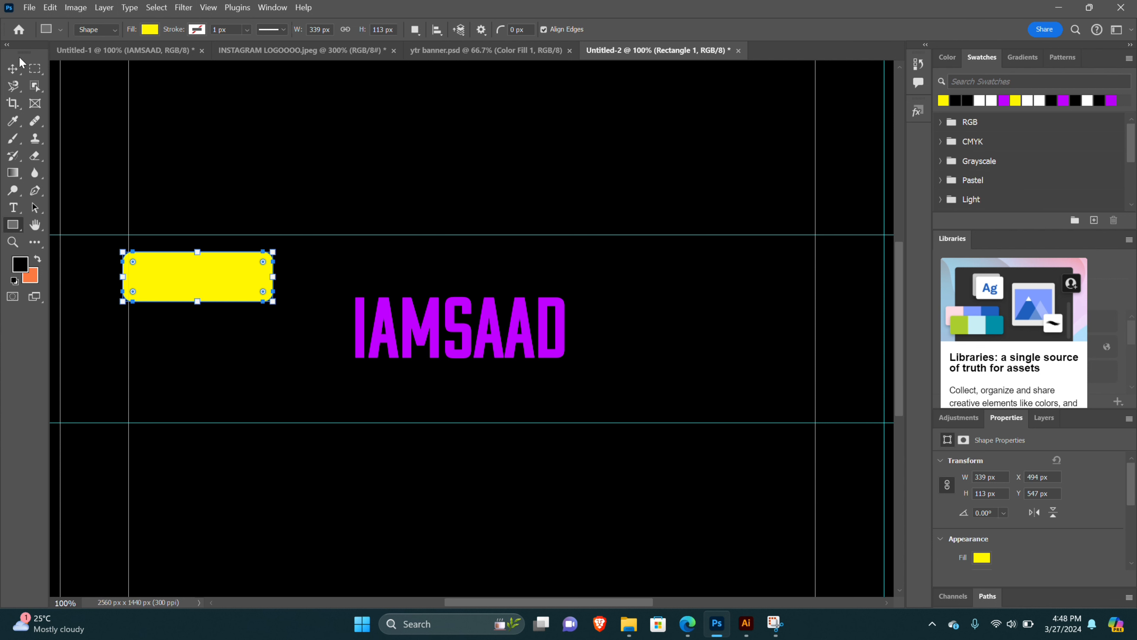
Nudge the yellow rectangle up and left to about X 485 px, Y 536 px.
click(13, 68)
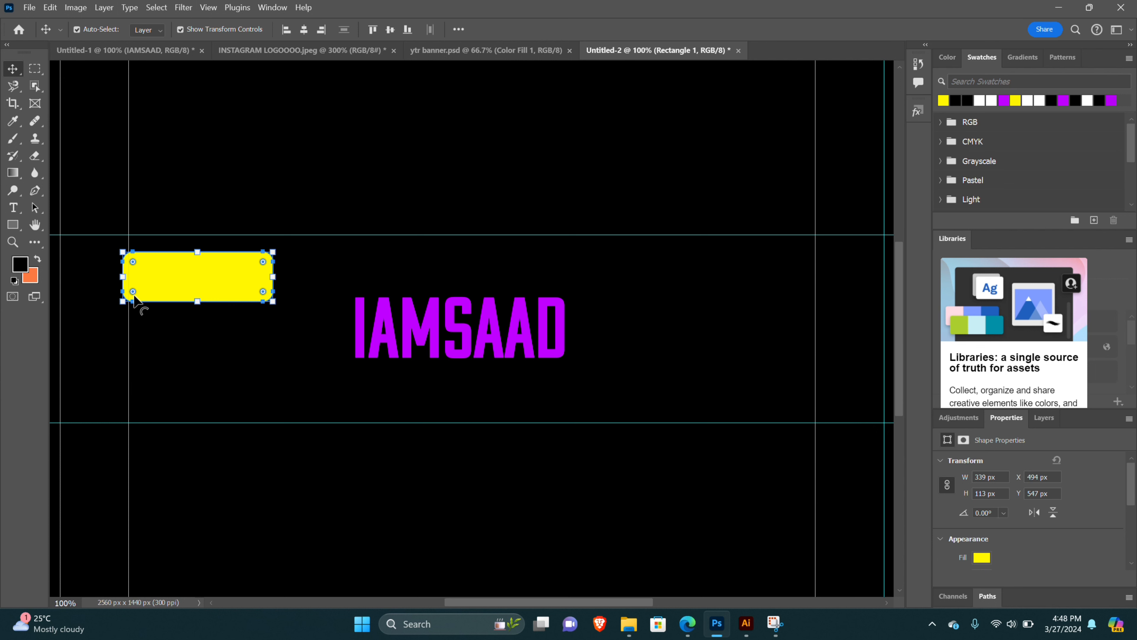
key(Up)
key(Up)
key(Up)
key(Up)
key(Up)
key(Up)
key(Up)
key(Up)
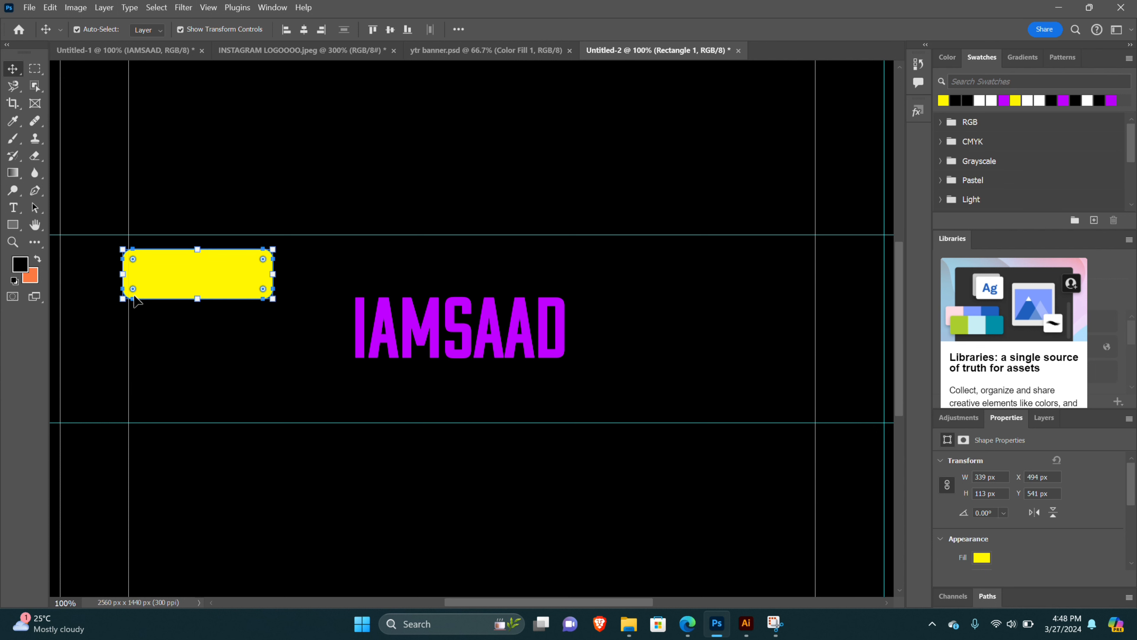
key(Up)
key(Up)
key(Up)
key(Left)
key(Left)
key(Left)
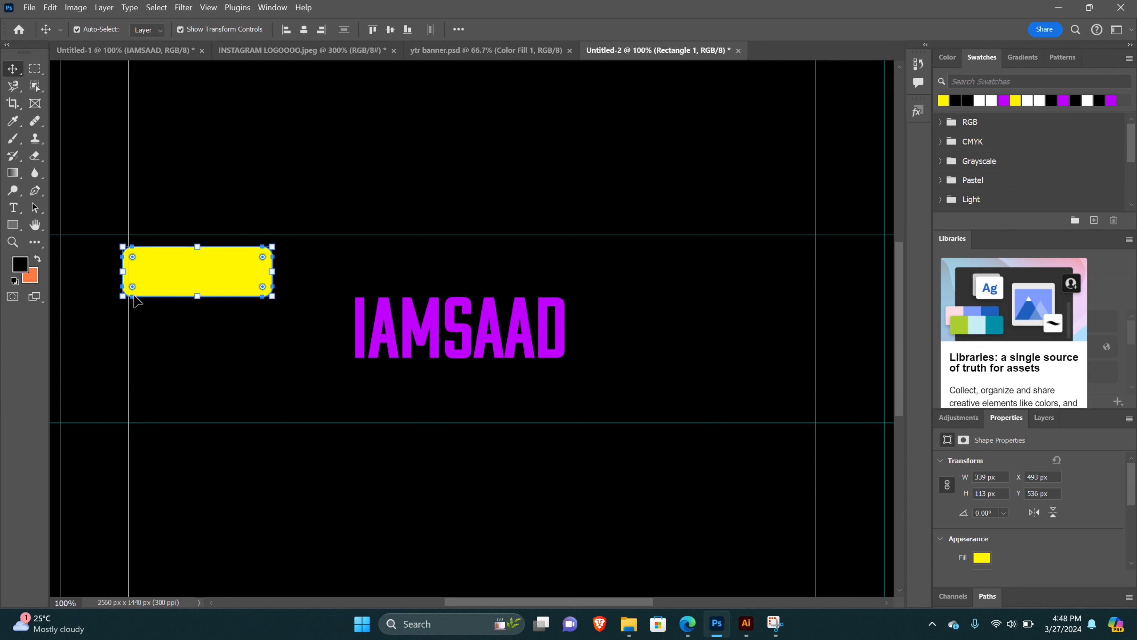
key(Left)
key(Left)
key(Left)
key(Left)
key(Left)
key(Left)
key(Left)
key(Left)
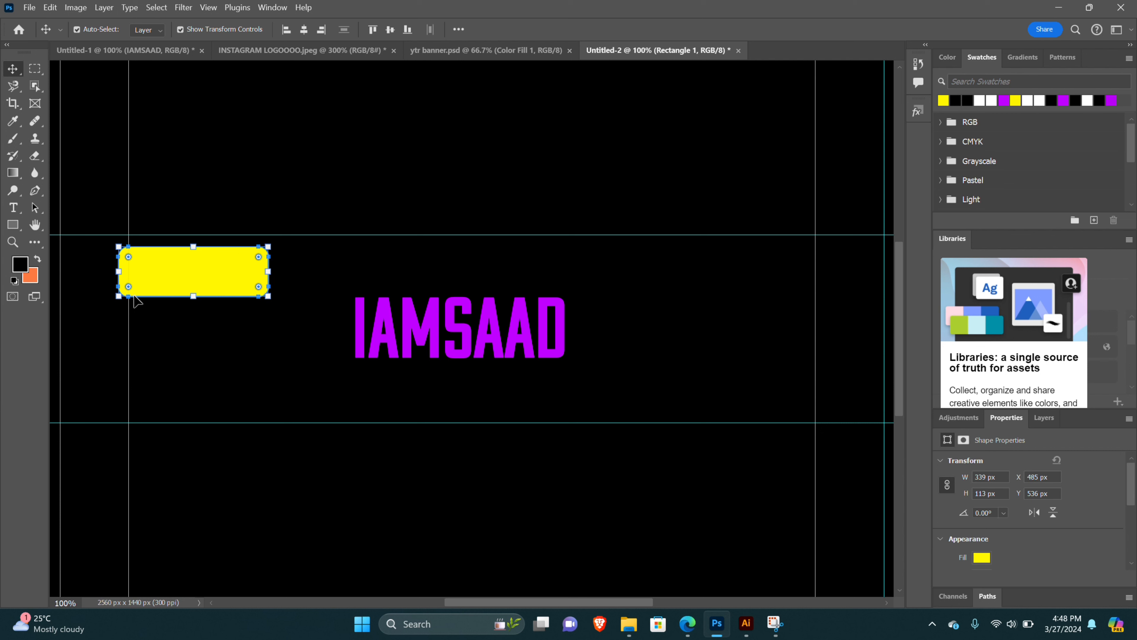
Deselect the yellow rectangle and start a new text line on it.
click(141, 309)
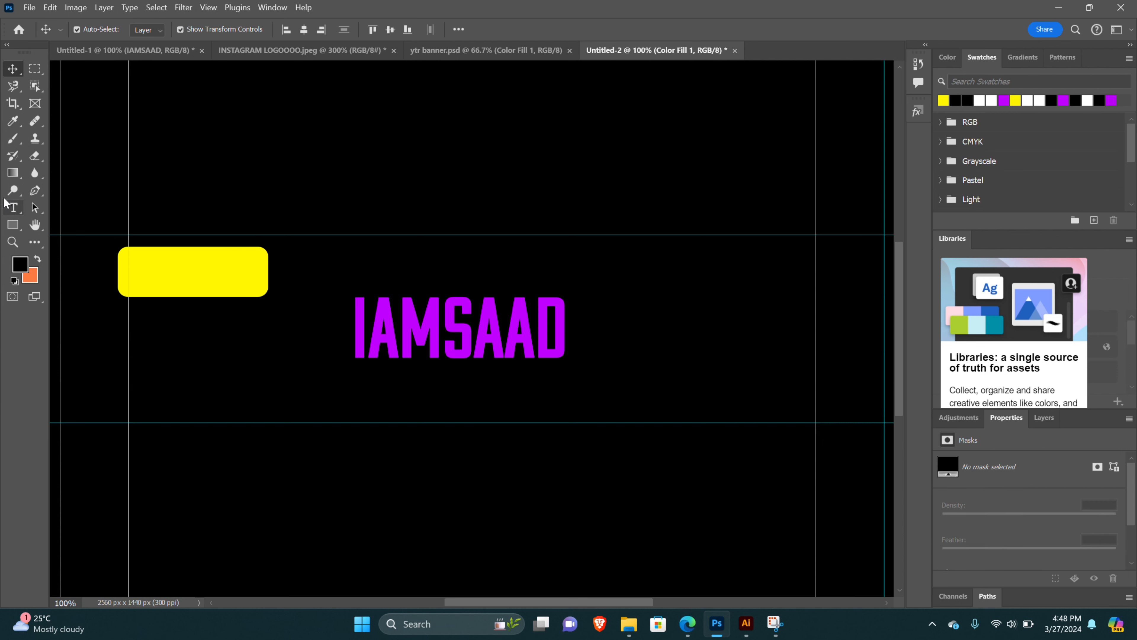
click(13, 207)
click(142, 270)
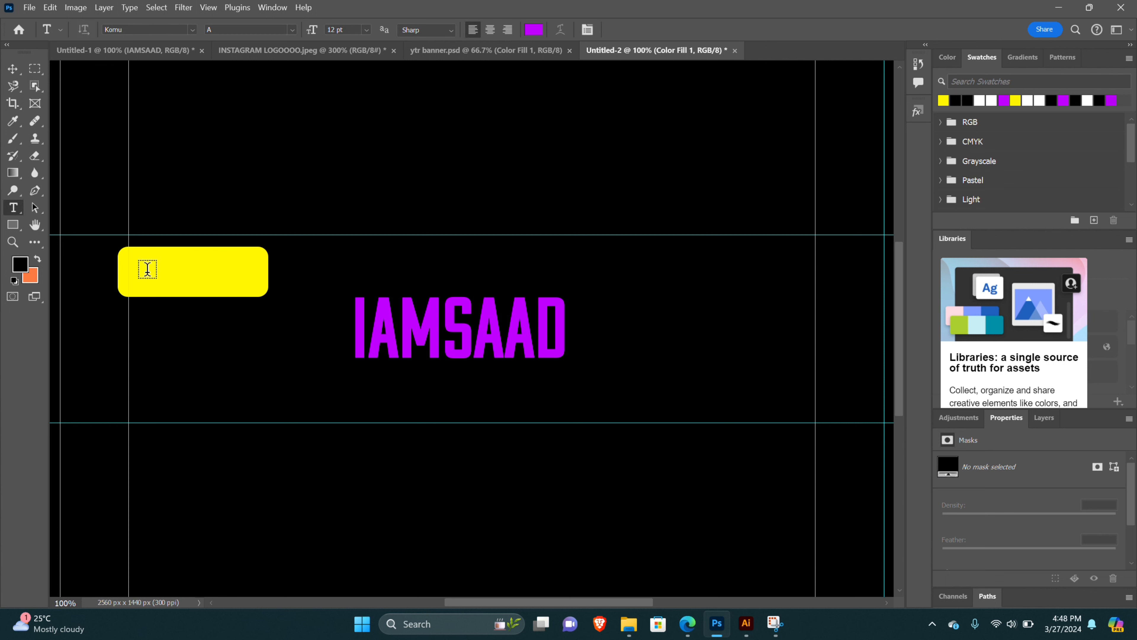
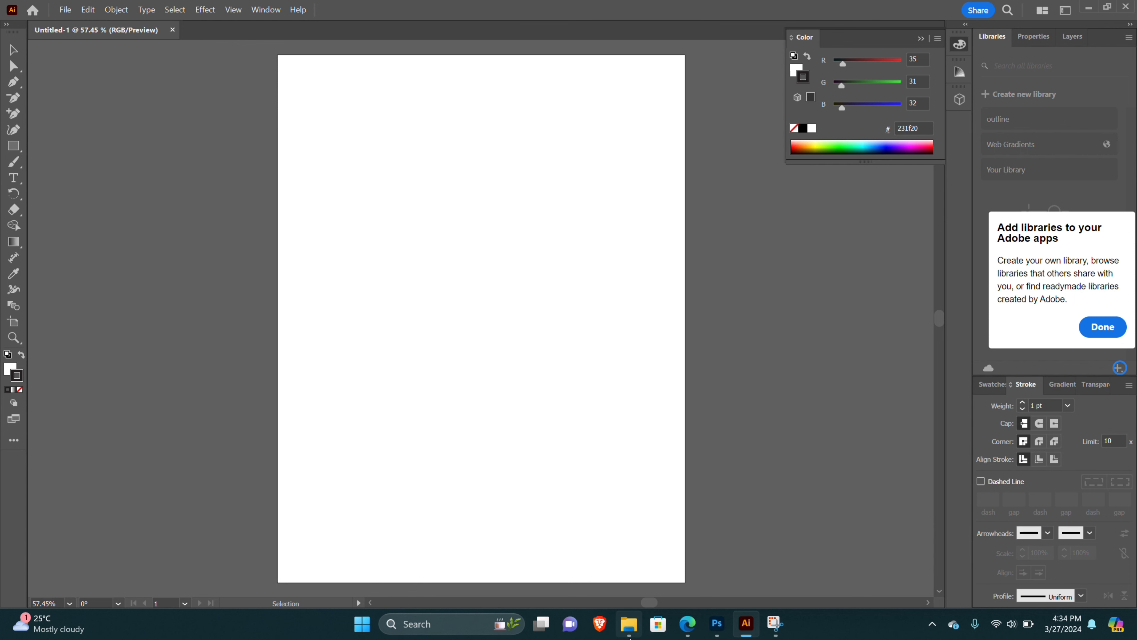
Place the Instagram logo image from the Desktop folder onto the blank Illustrator artboard.
click(629, 624)
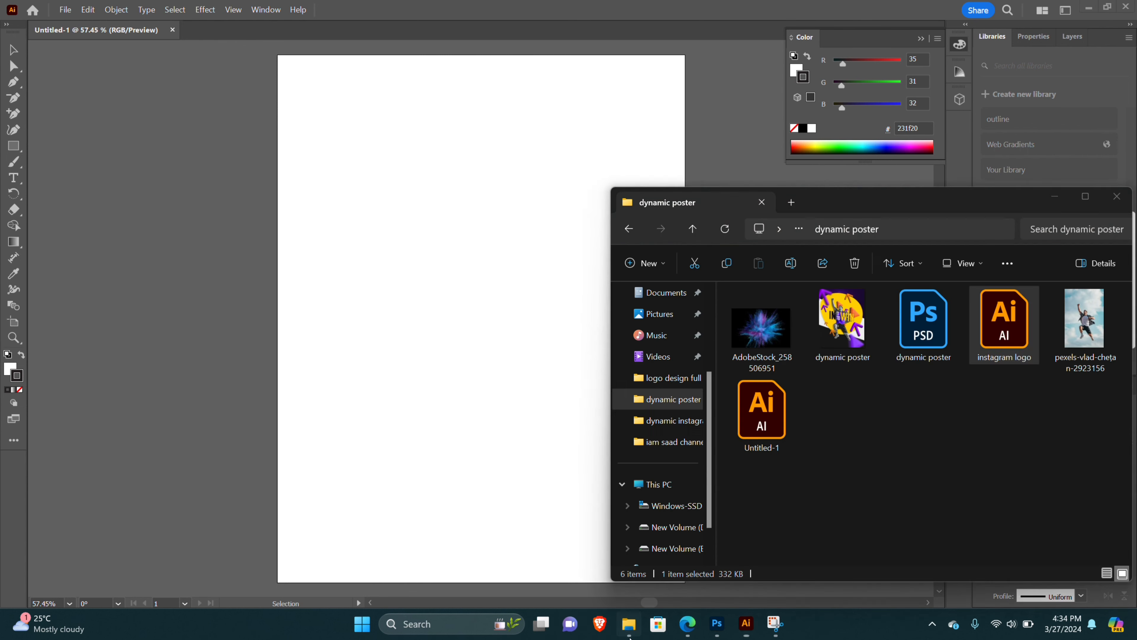
click(1014, 497)
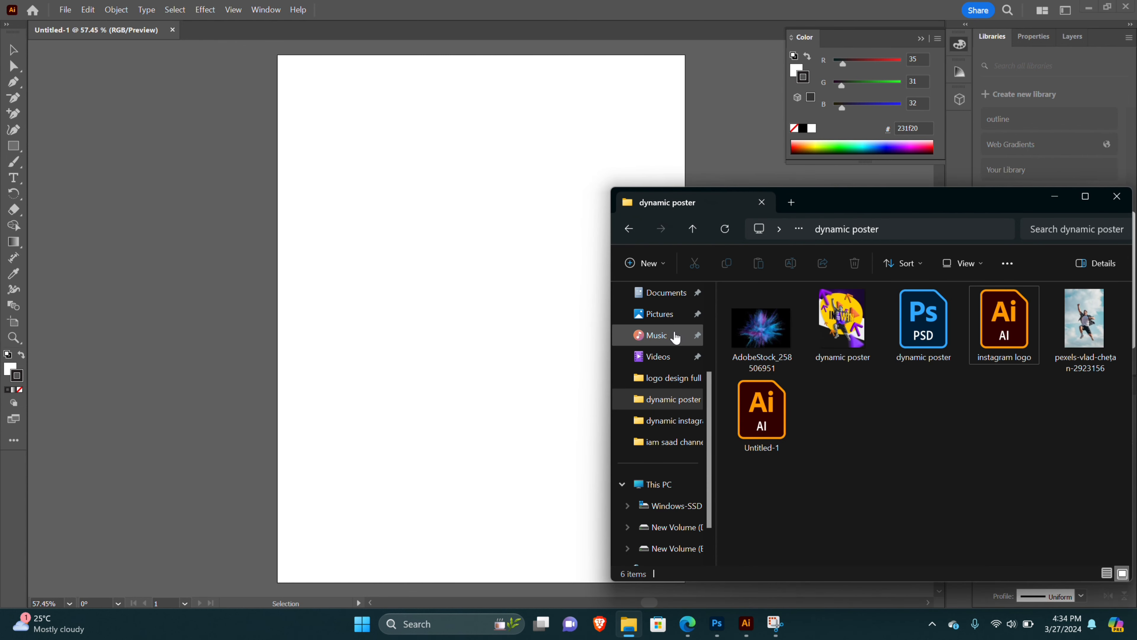
scroll(663, 336, up, 3)
click(652, 386)
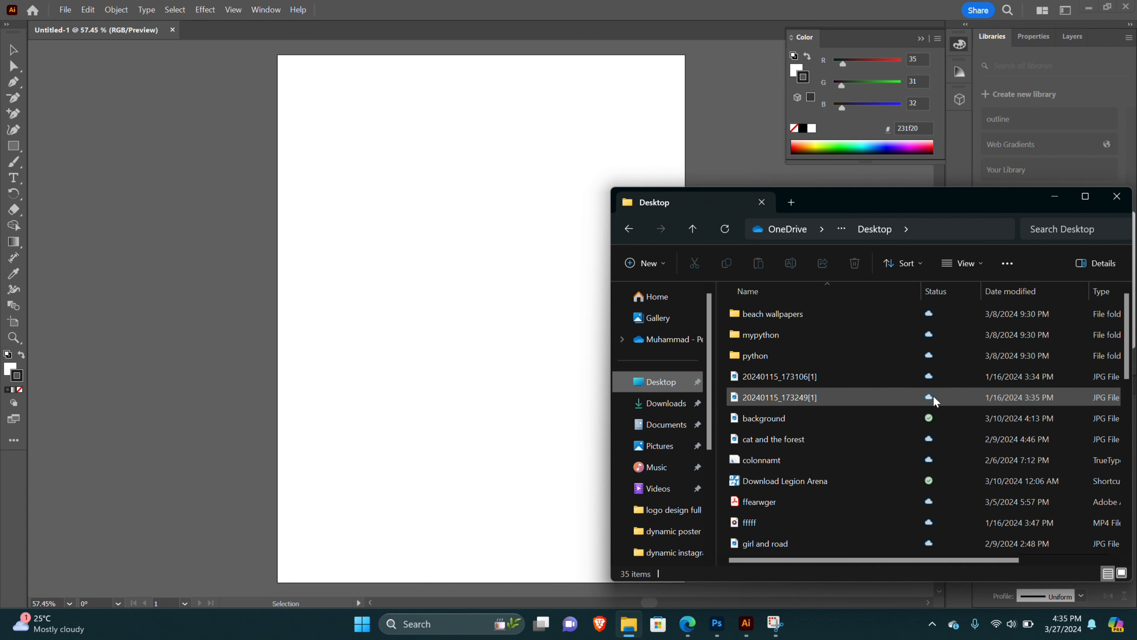
scroll(788, 443, down, 2)
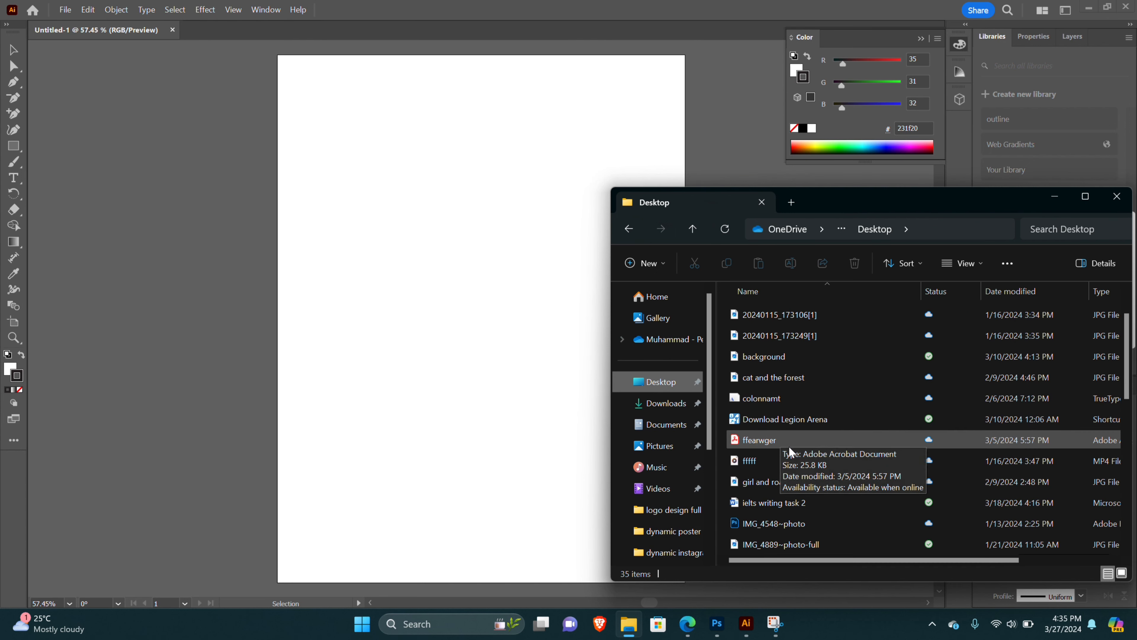
drag(786, 503, 481, 379)
click(1057, 200)
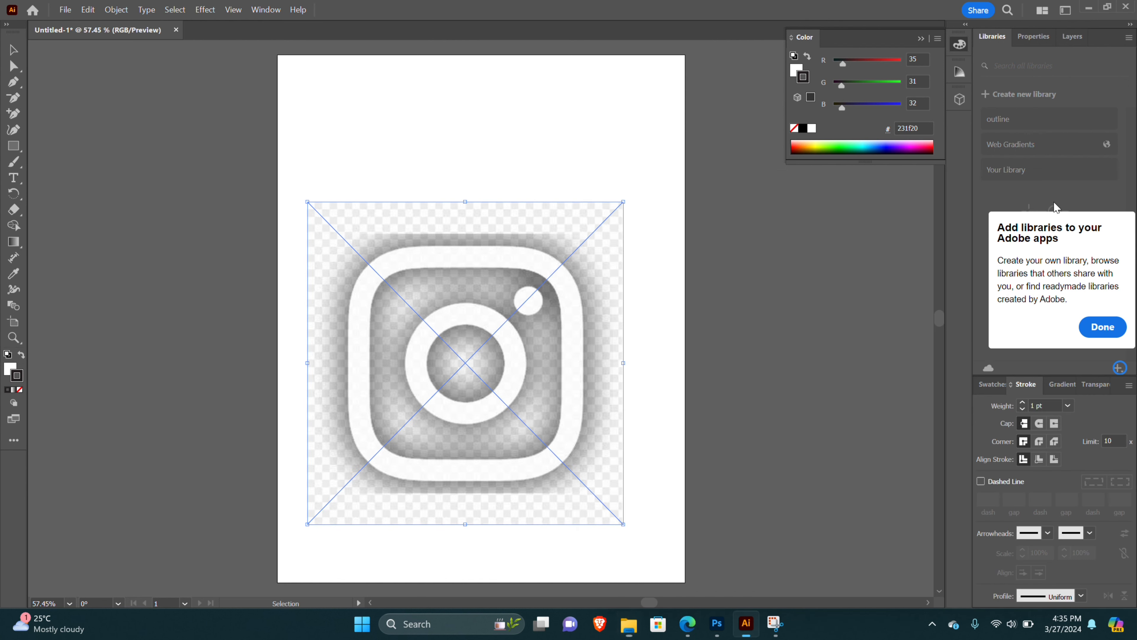
Enlarge the placed logo image to nearly the artboard's width, center it horizontally and deselect it.
drag(624, 202, 683, 127)
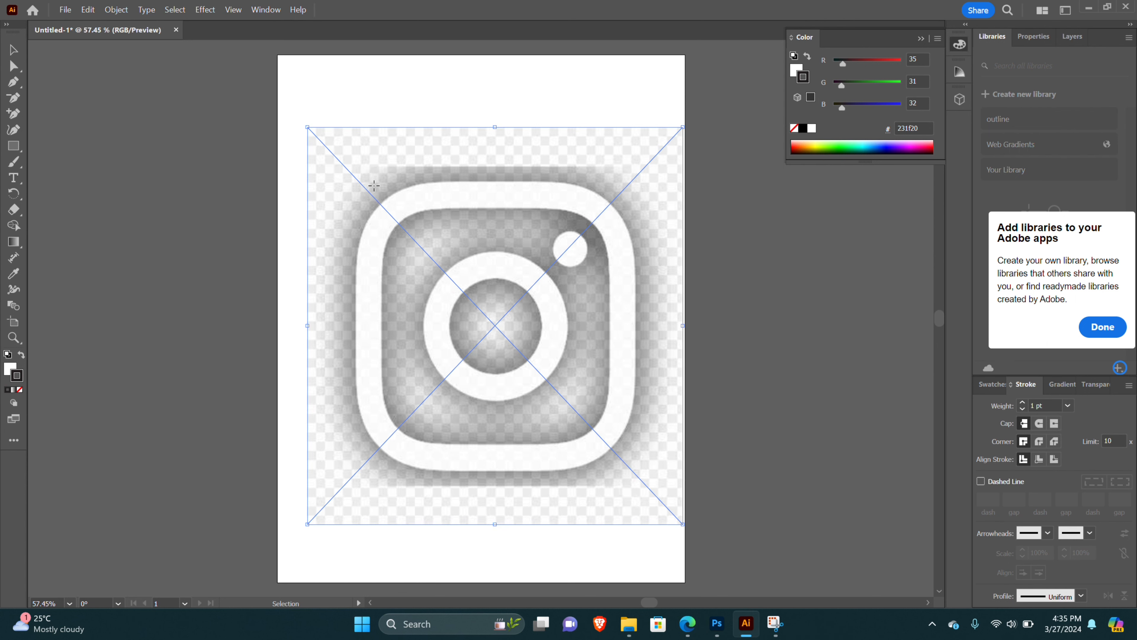
drag(374, 185, 359, 163)
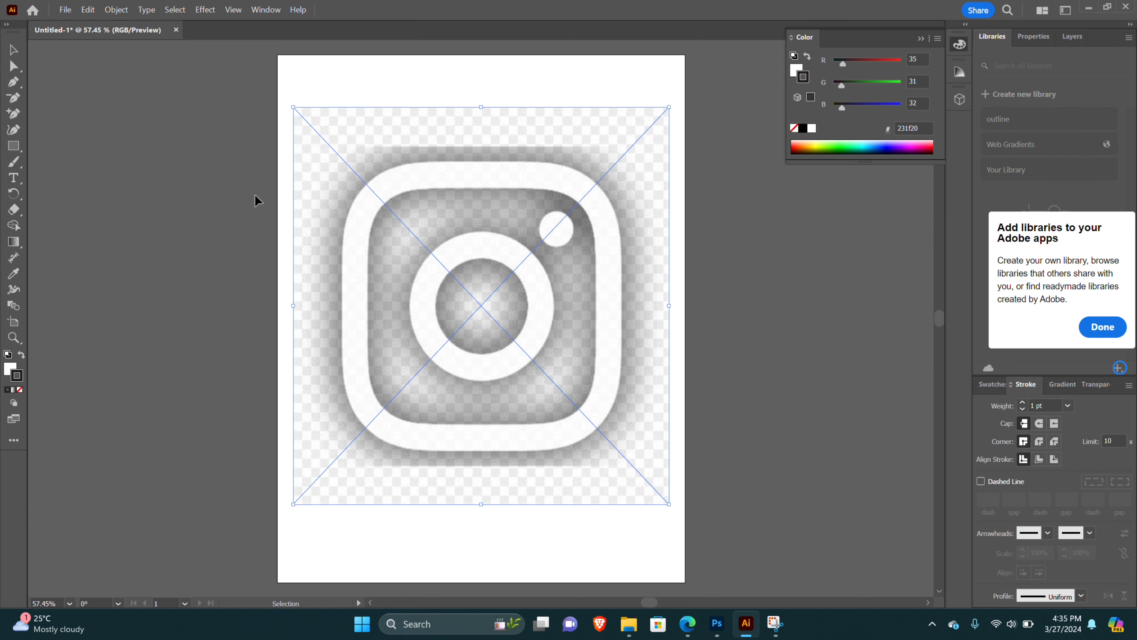
click(103, 177)
Draw a rounded rectangle over the inner area of the Instagram logo's frame.
click(13, 146)
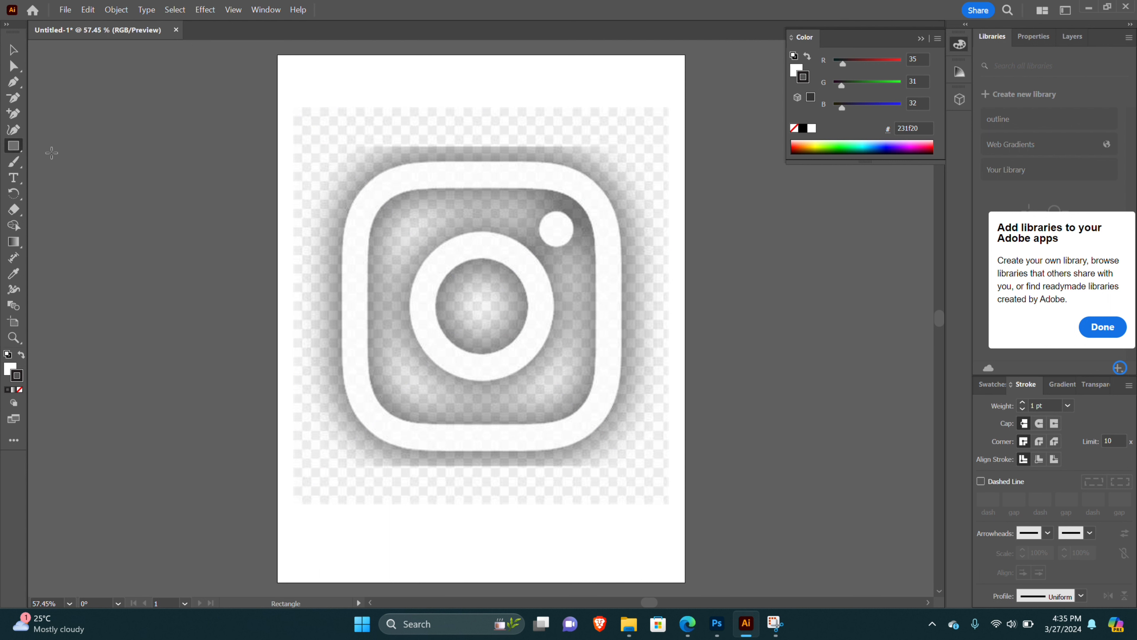
right_click(17, 147)
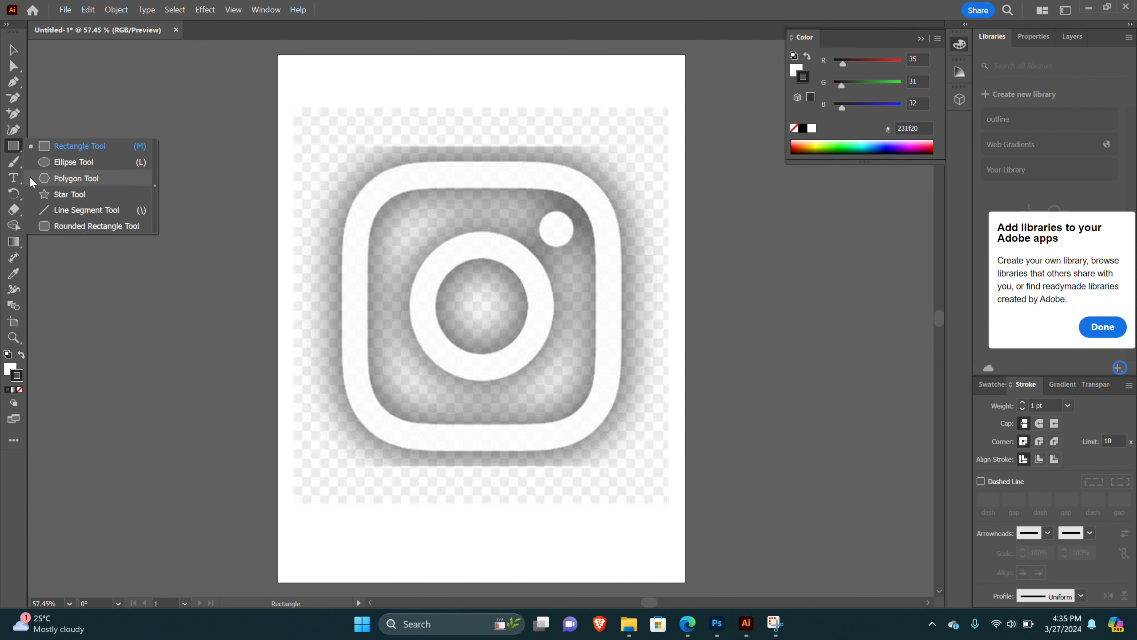
click(46, 220)
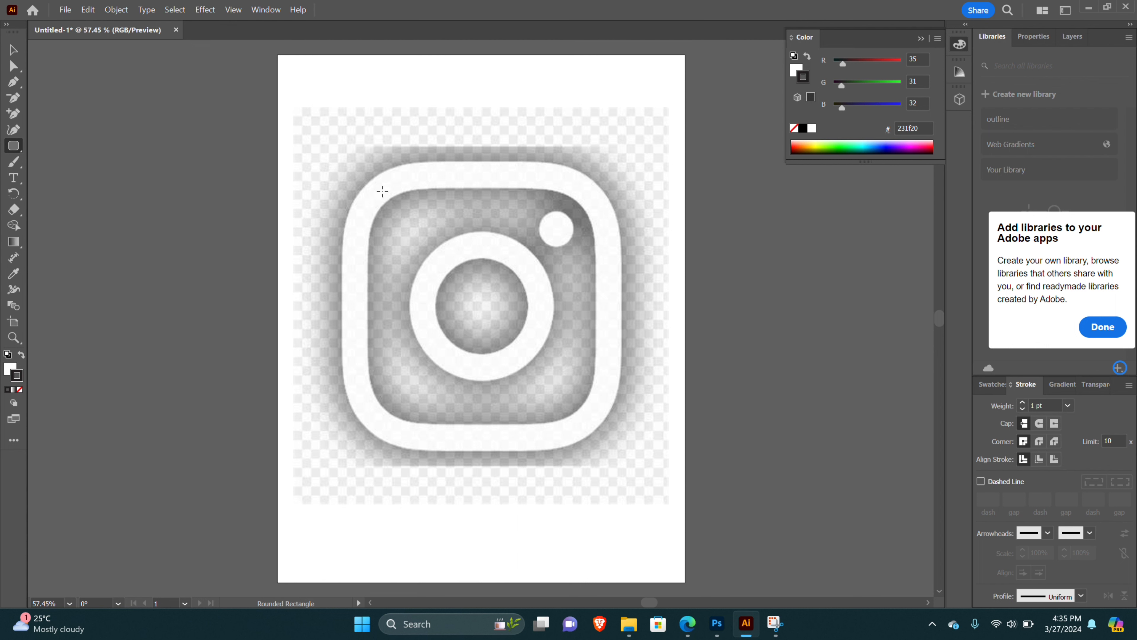
drag(383, 192, 593, 400)
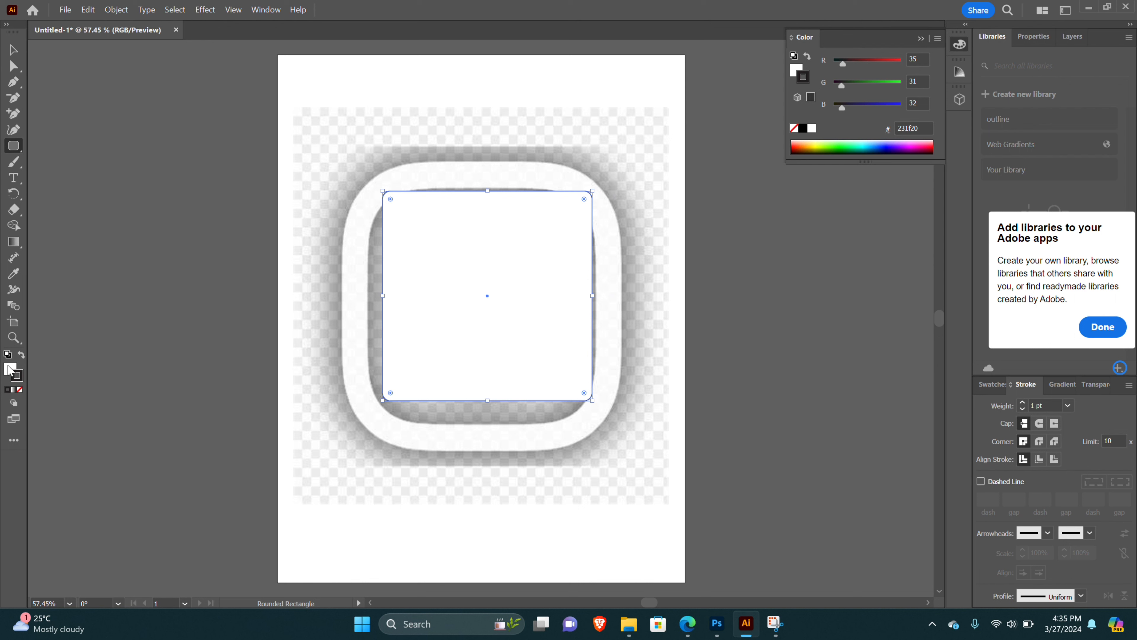
Remove the rounded rectangle's fill and set its stroke weight to 3 pt.
click(11, 369)
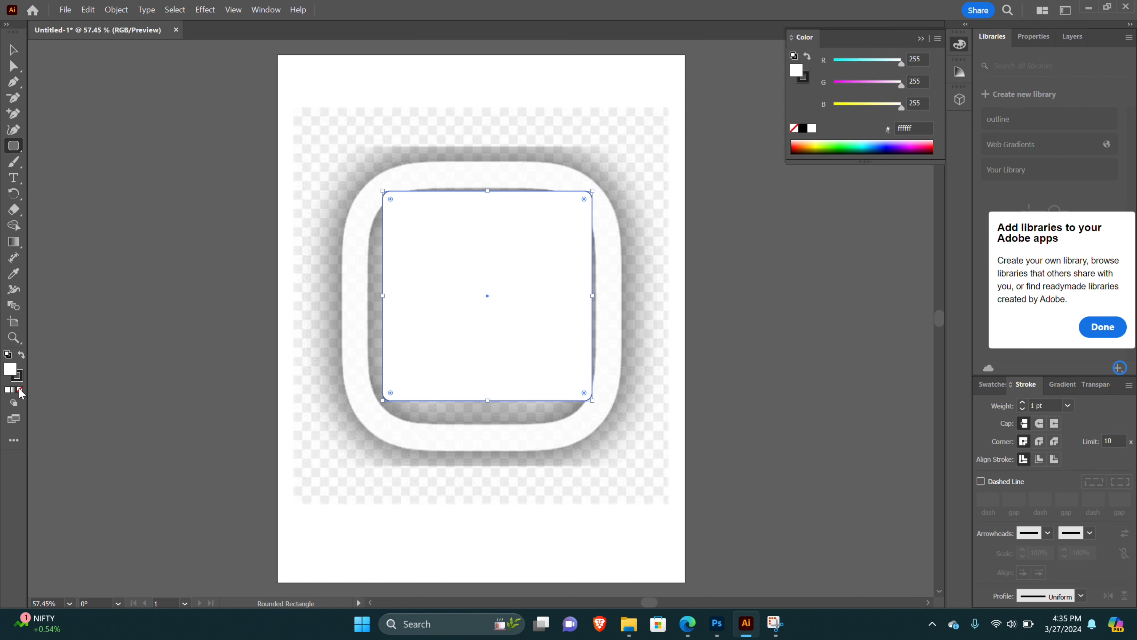
click(20, 390)
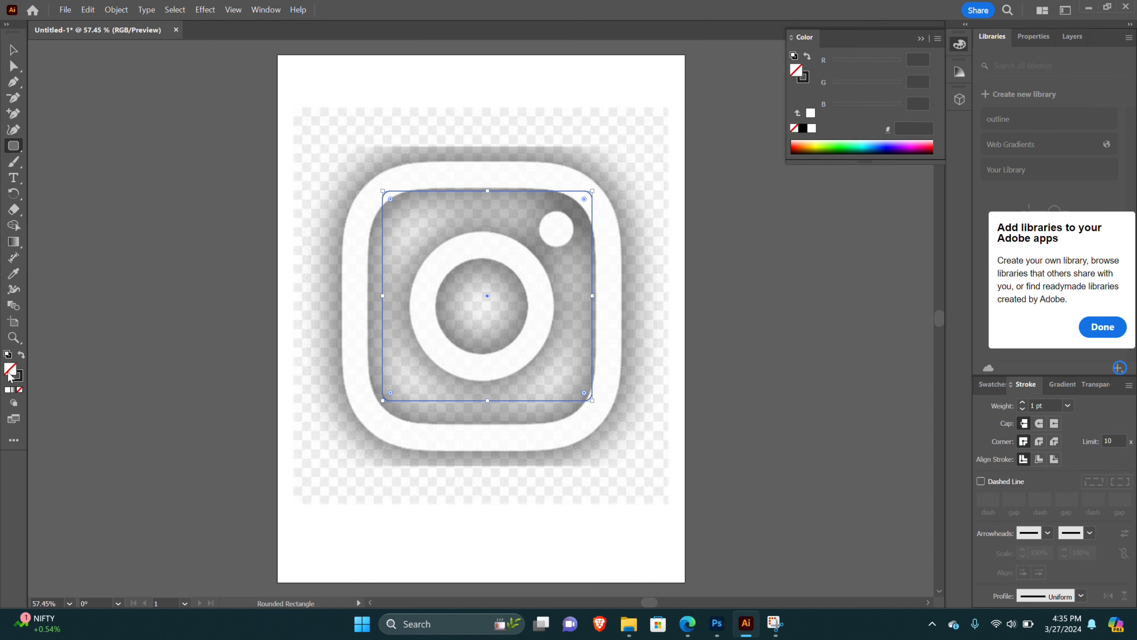
click(16, 380)
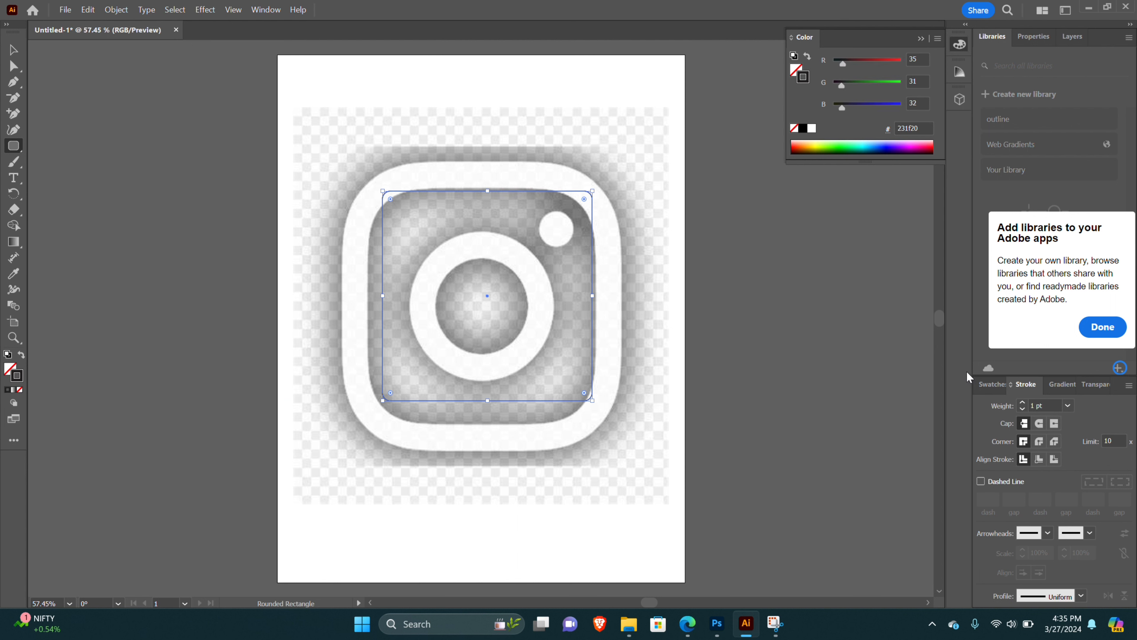
click(1023, 403)
click(1023, 403)
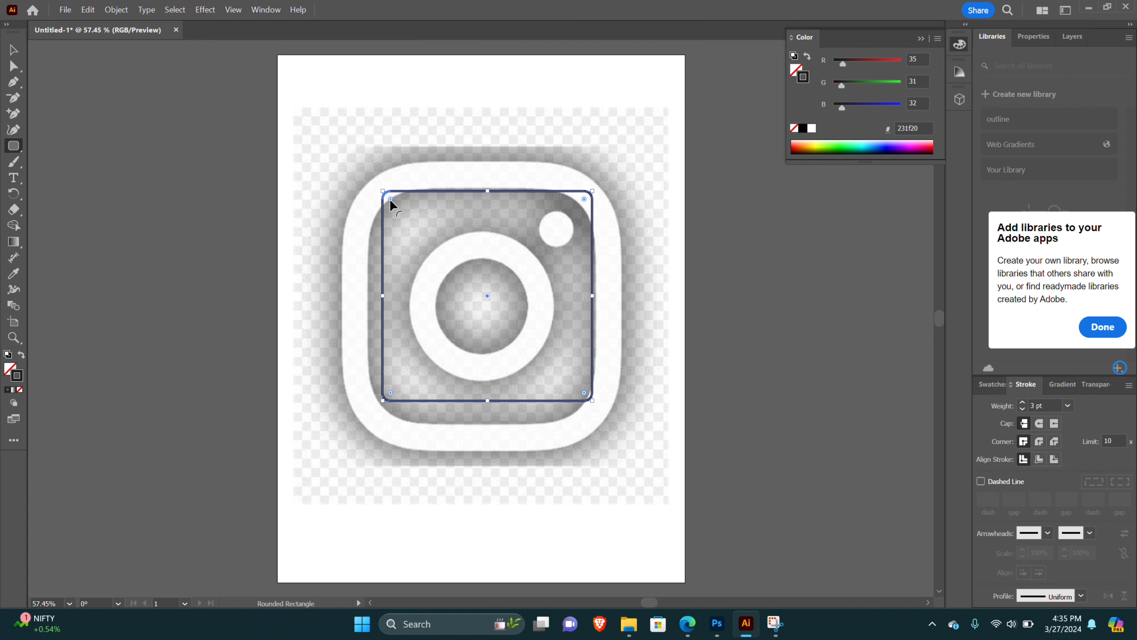
Fit rounded-rectangle outlines to the logo frame's inner and outer edges, rounding the outer corners to about 116 pt.
drag(389, 199, 422, 231)
mouse_move(393, 165)
mouse_down()
mouse_move(624, 437)
mouse_move(616, 451)
mouse_move(652, 430)
mouse_move(378, 159)
mouse_move(363, 161)
mouse_up()
key(v)
drag(349, 169, 431, 224)
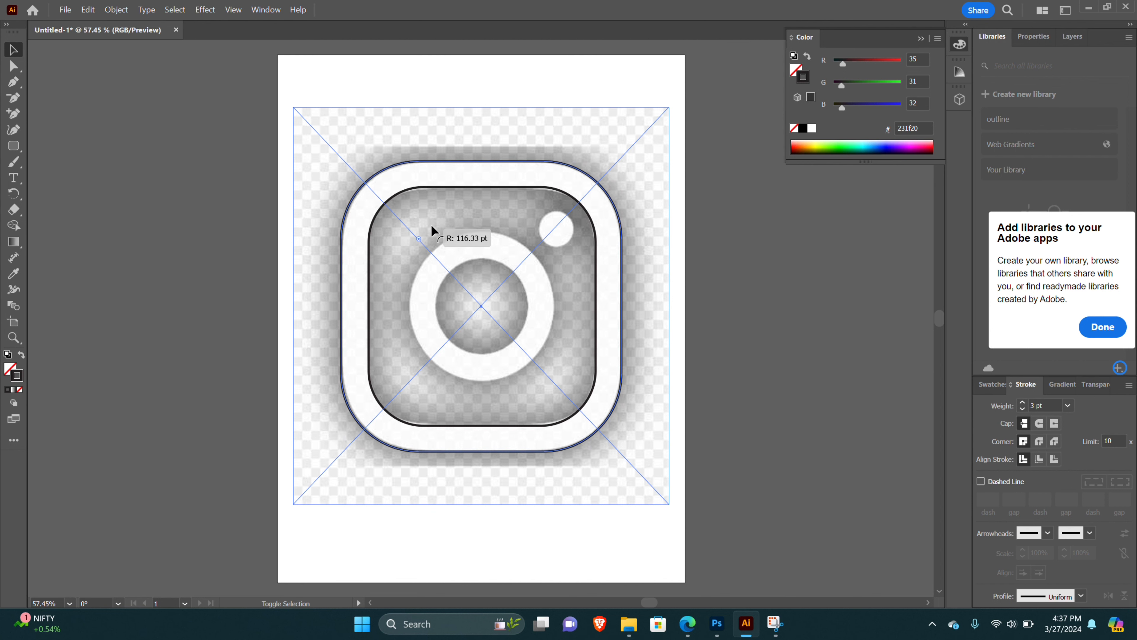
Activate the Ellipse tool for tracing the logo's circles.
click(13, 145)
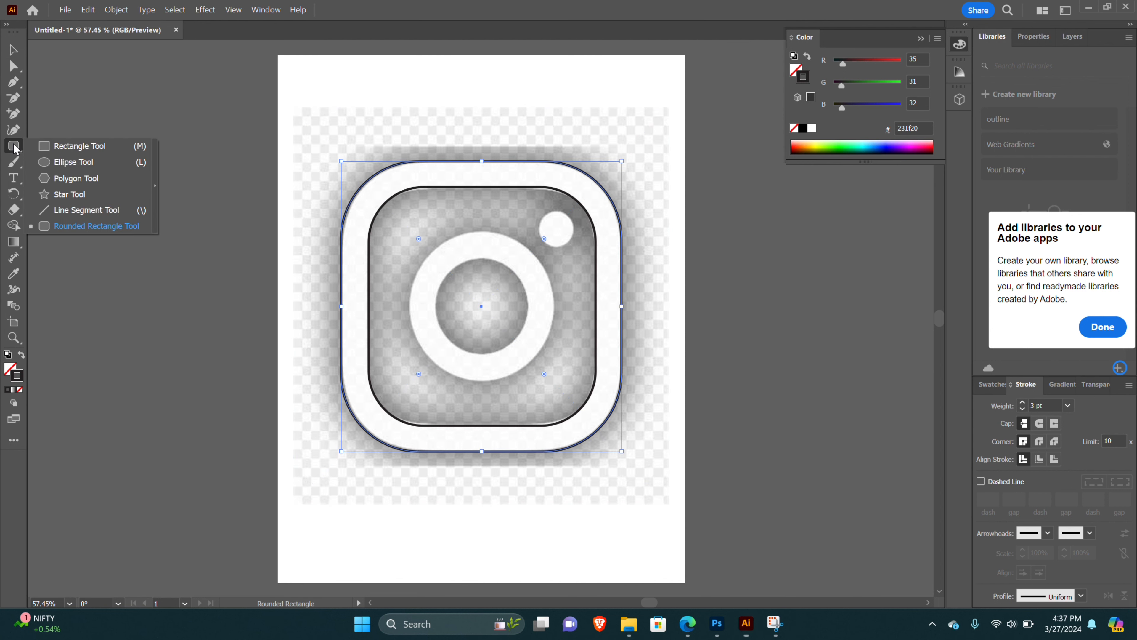
click(63, 164)
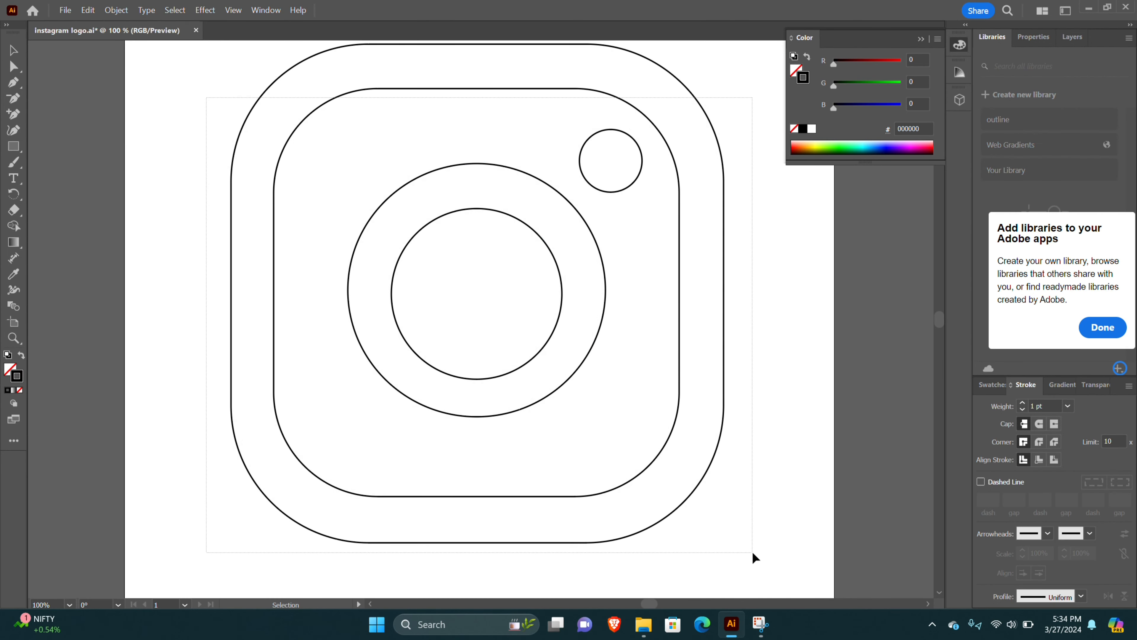
Select all outlines of the traced Instagram logo and group them.
key(ctrl+a)
right_click(510, 385)
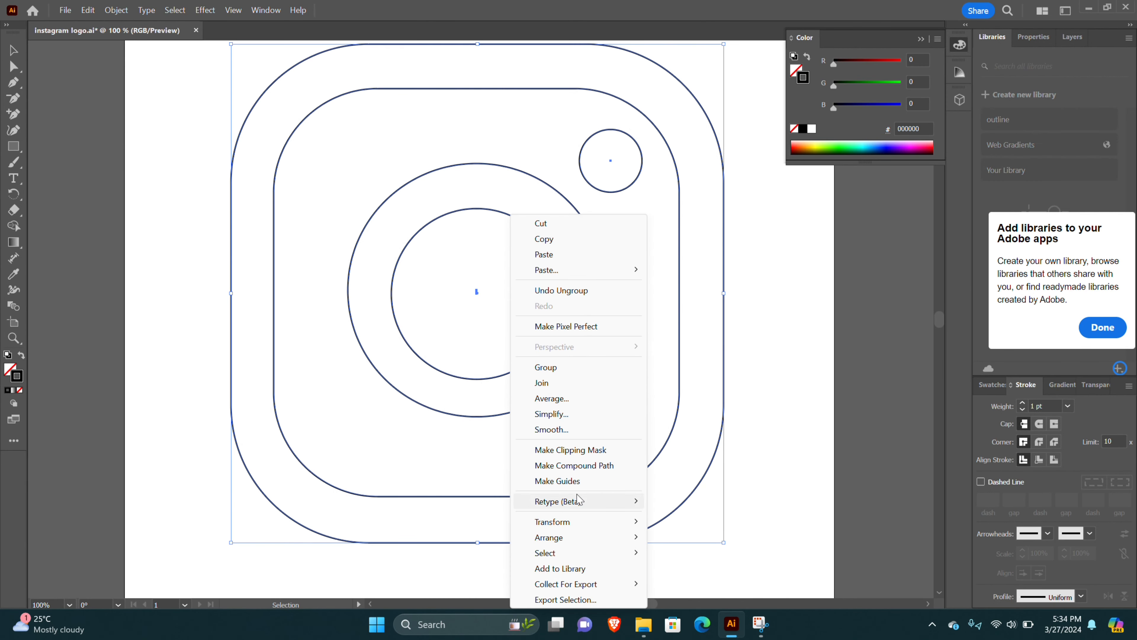
click(525, 367)
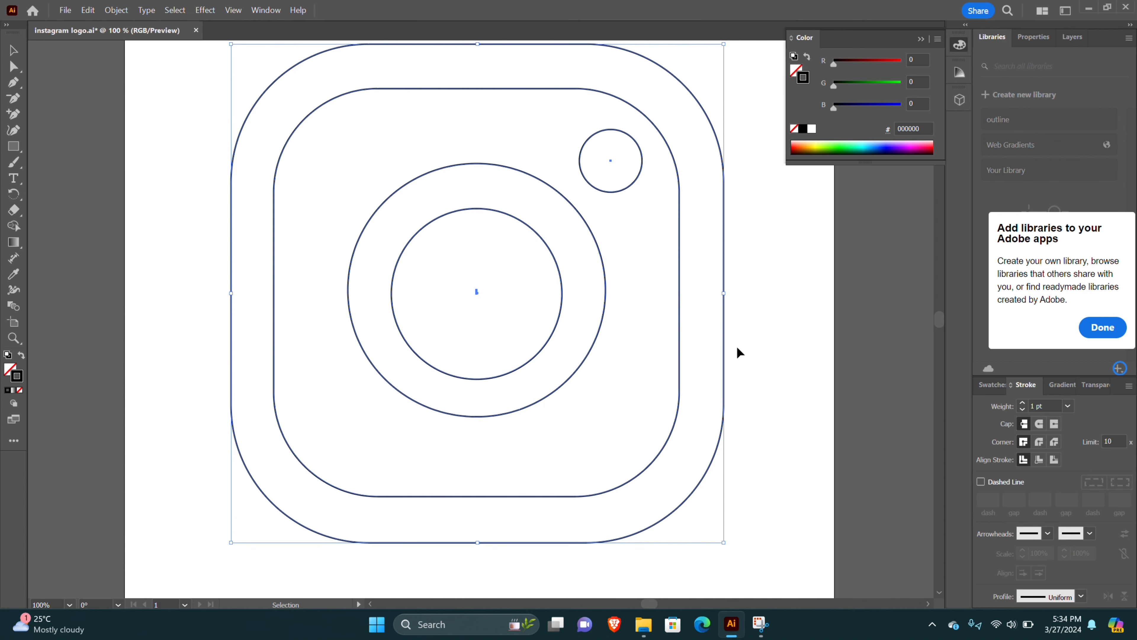
Open the ytr banner PSD file from the channel's folder on New Volume (D:).
click(643, 624)
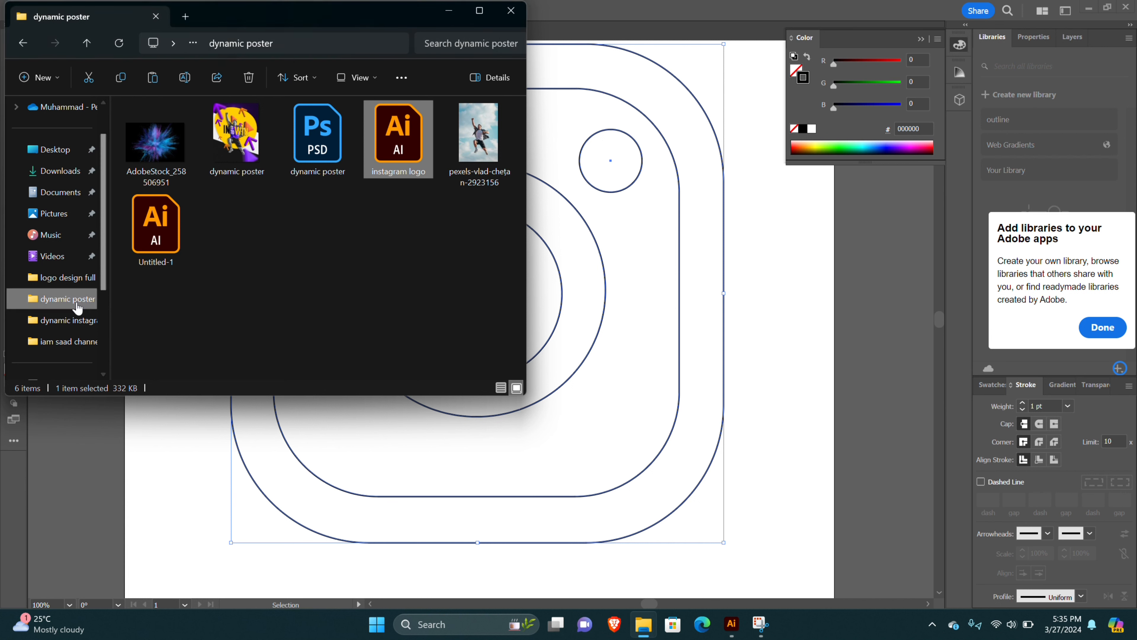
click(83, 342)
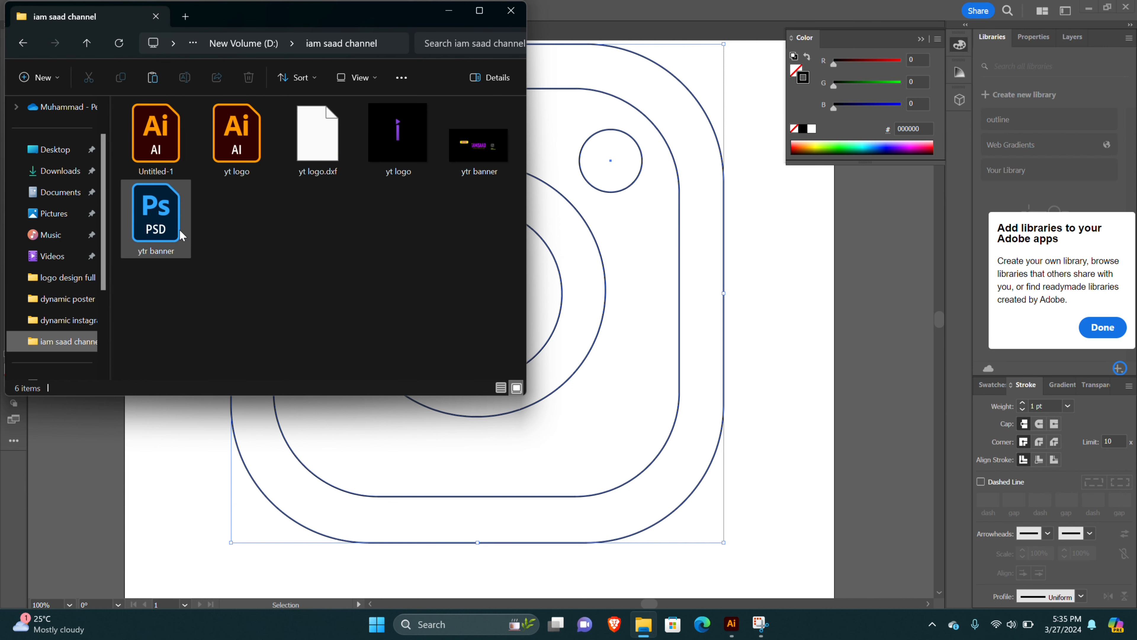
click(155, 219)
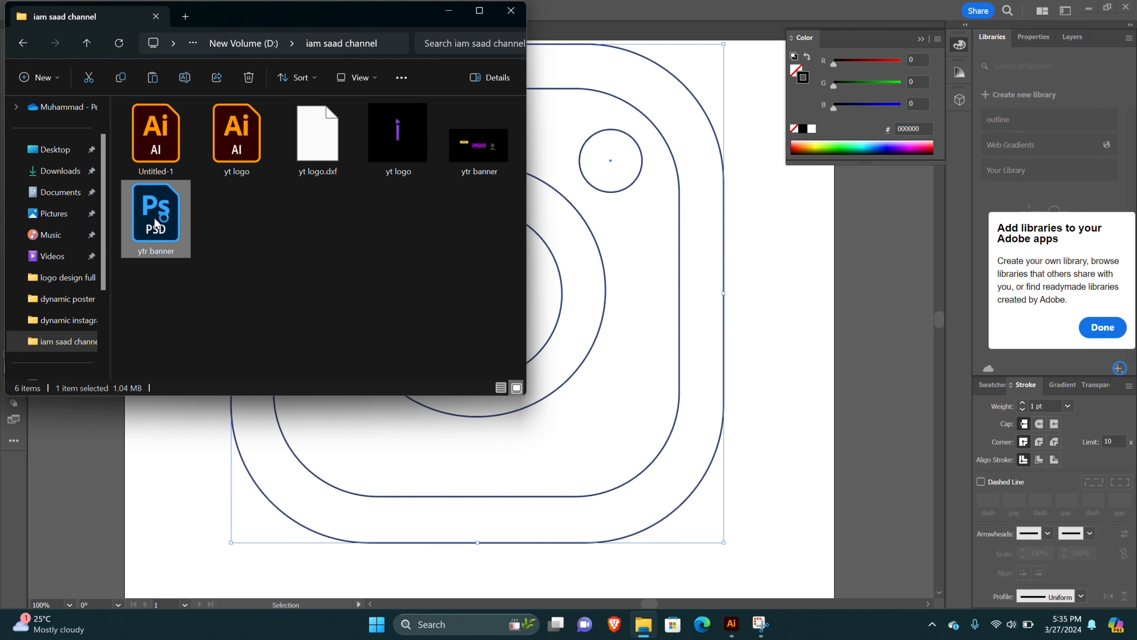
Bring the traced Instagram logo into the ytr banner document and scale it to about 10.31% above the Instagram text.
double_click(122, 241)
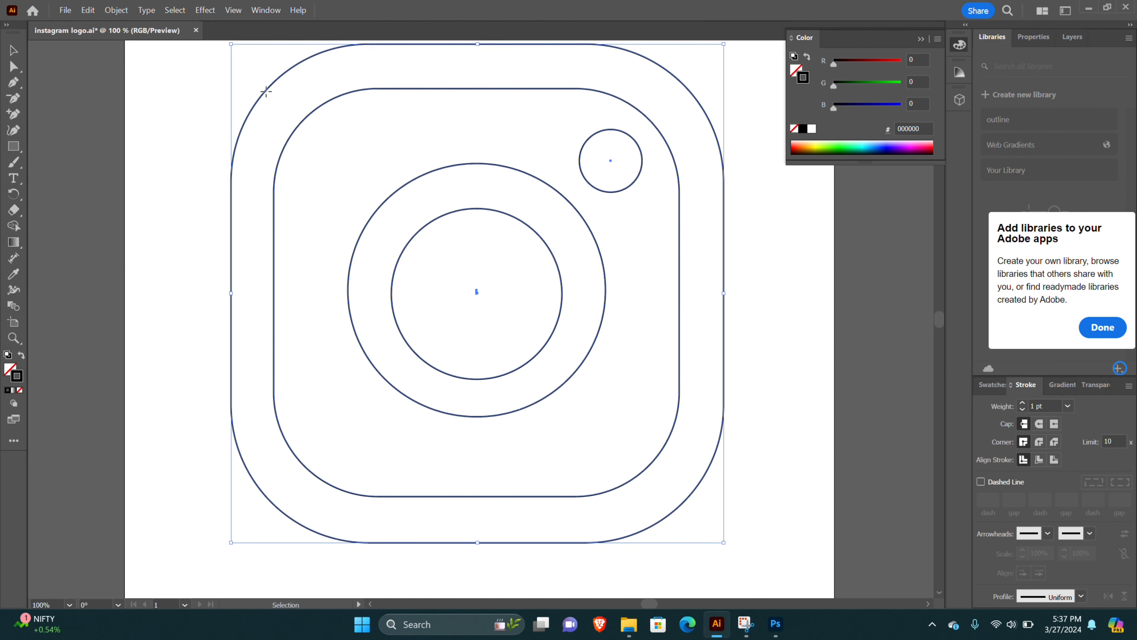
drag(266, 95, 676, 423)
drag(641, 329, 642, 330)
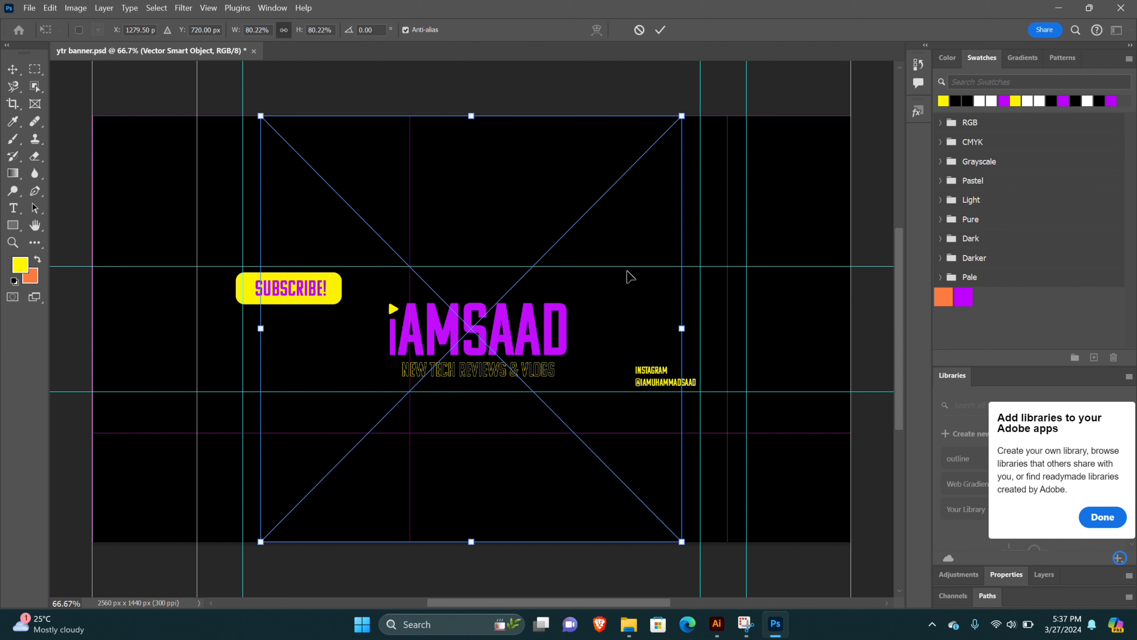
drag(681, 116, 667, 319)
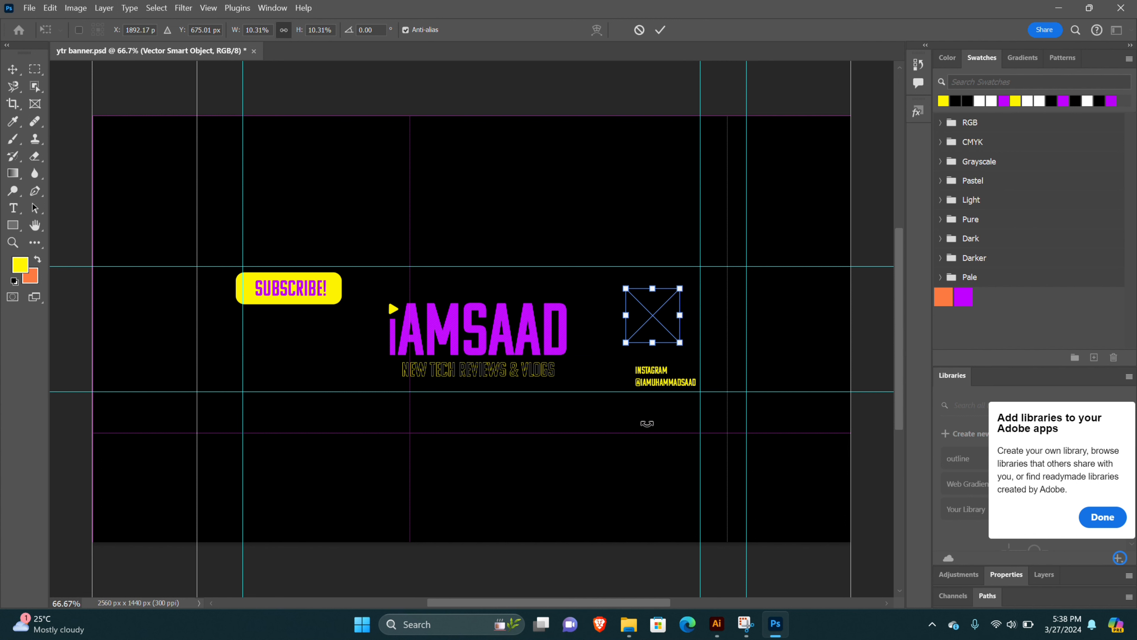
key(Return)
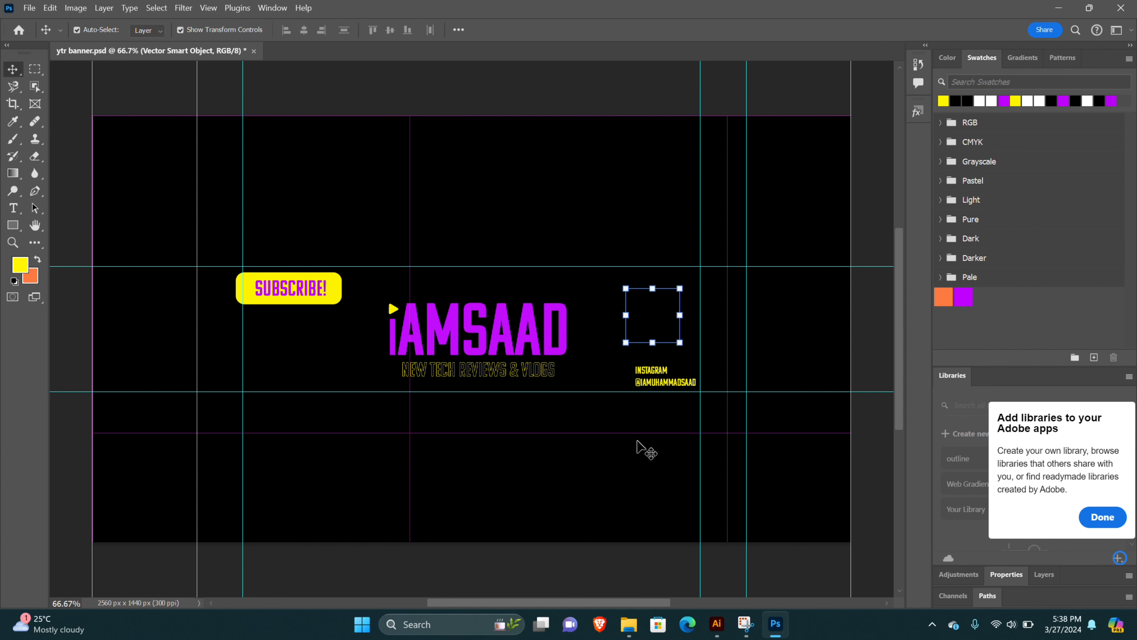
Open the placed logo's Vector Smart Object for editing in Illustrator.
click(647, 421)
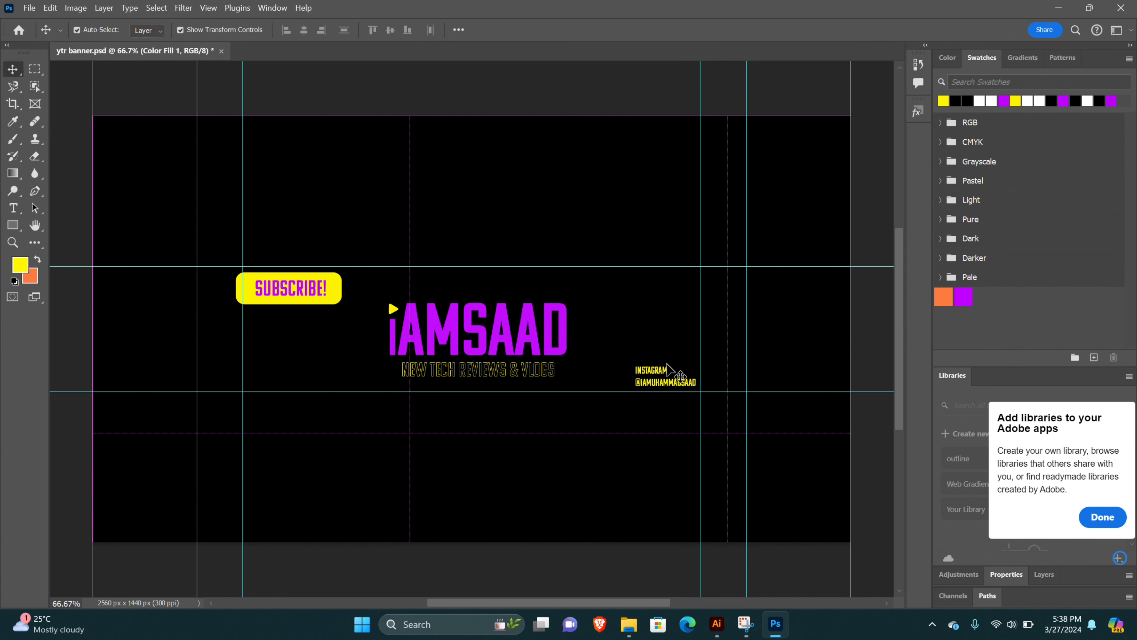
click(1044, 574)
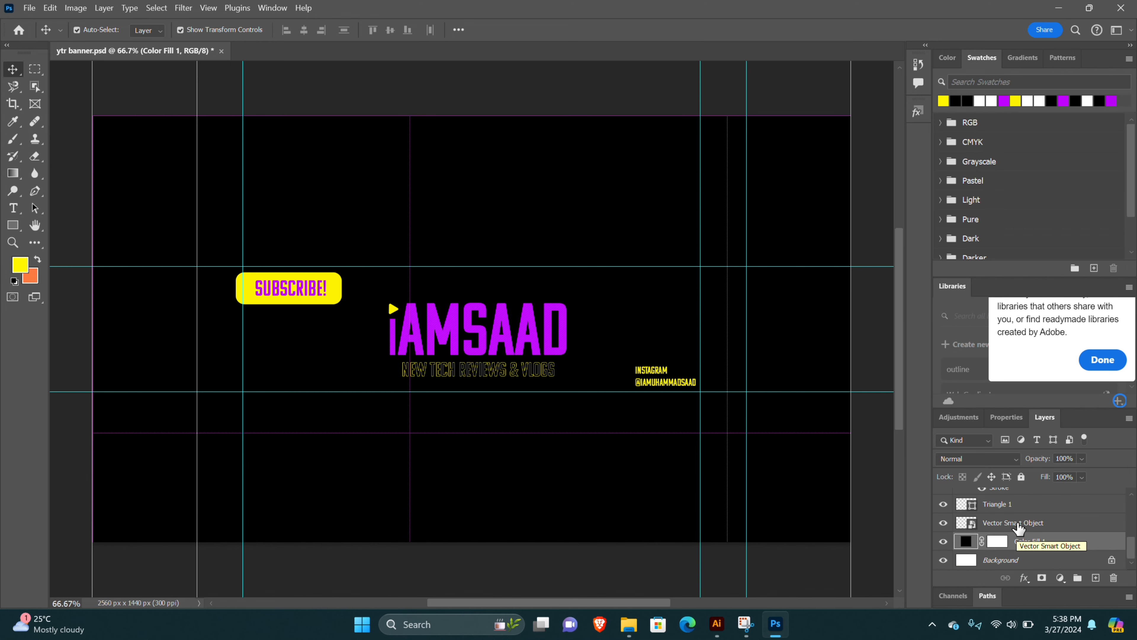
click(960, 527)
double_click(960, 525)
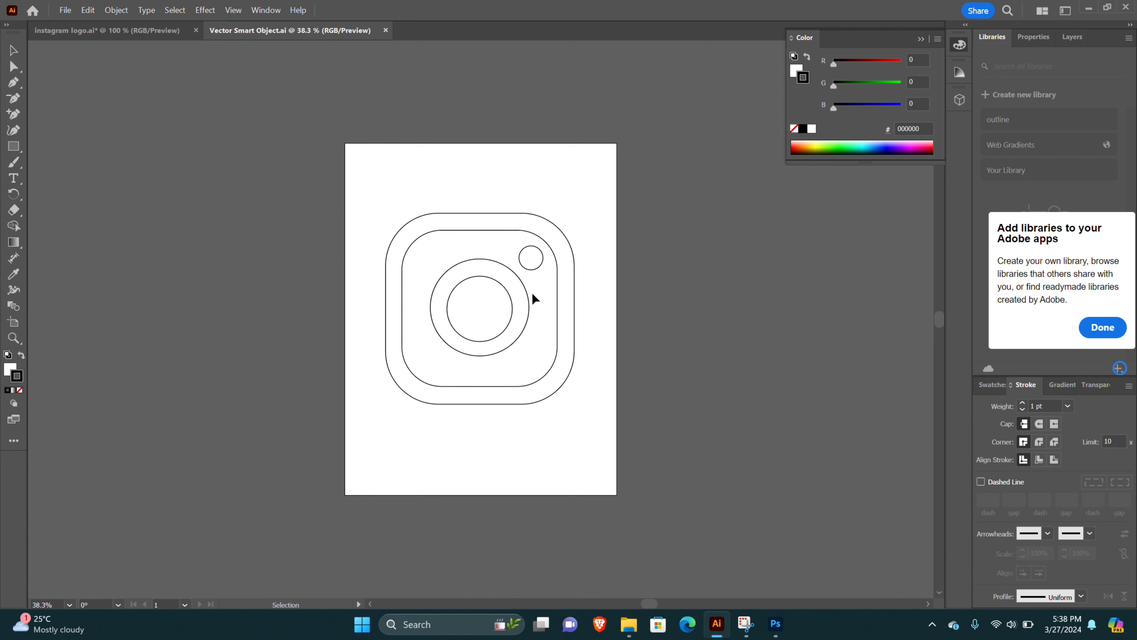
Set the stroke color of all Instagram logo outlines to white, ffffff.
drag(424, 197, 578, 394)
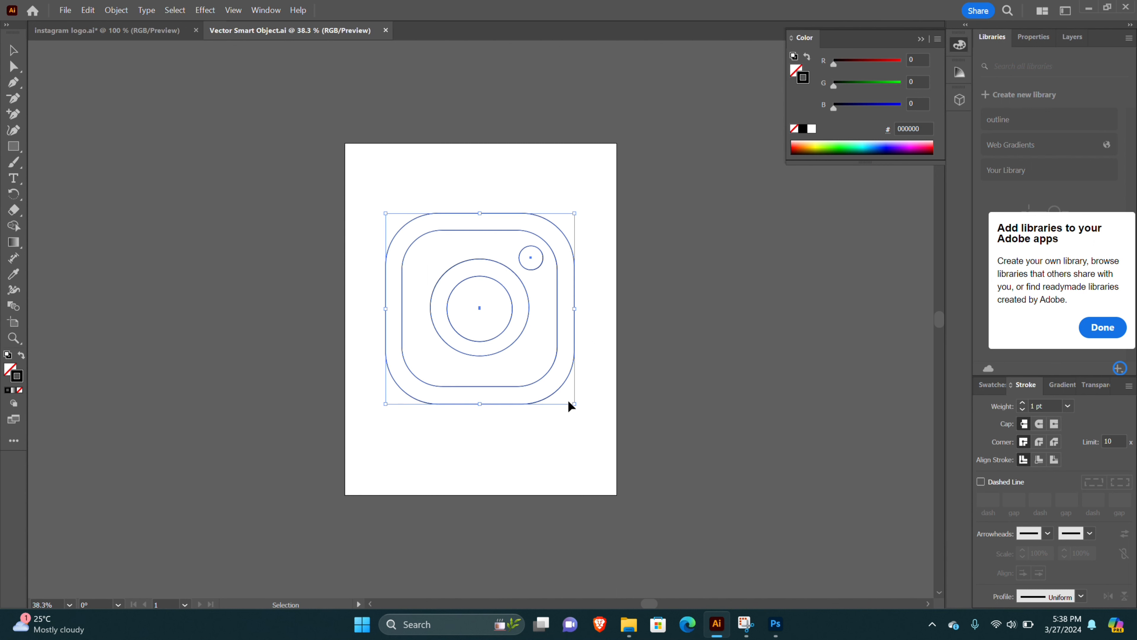
double_click(17, 376)
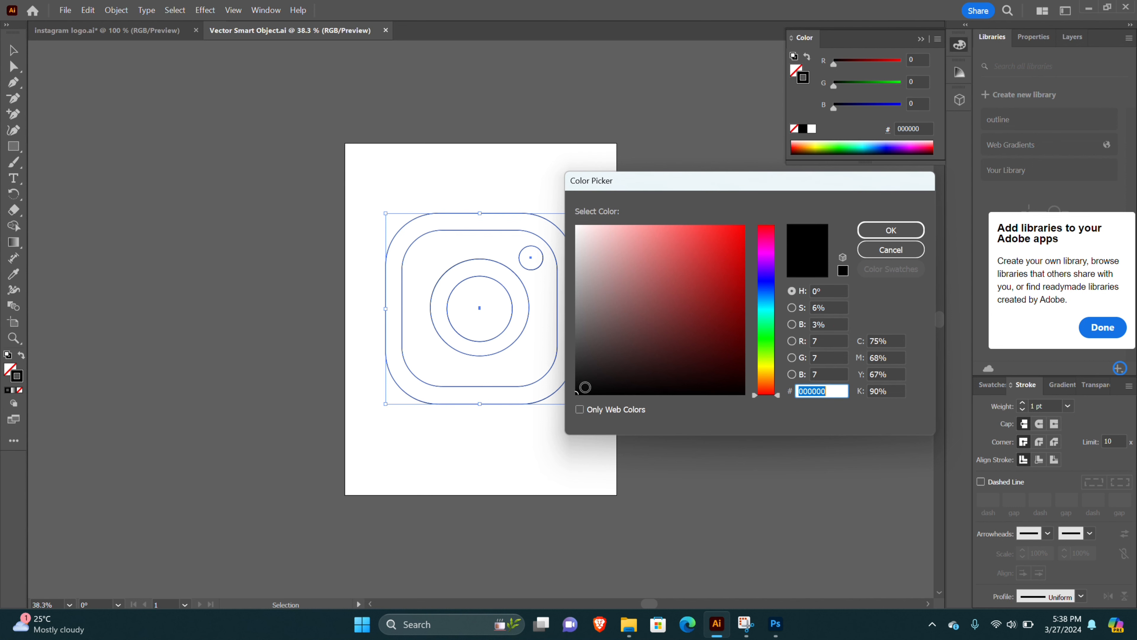
drag(577, 389, 480, 114)
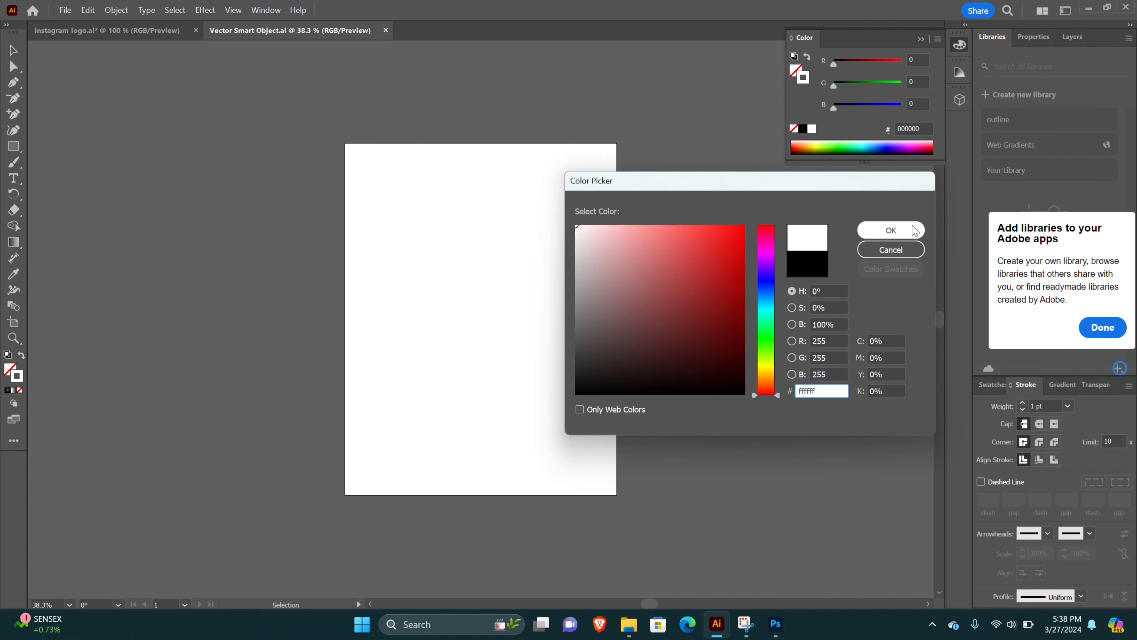
click(915, 230)
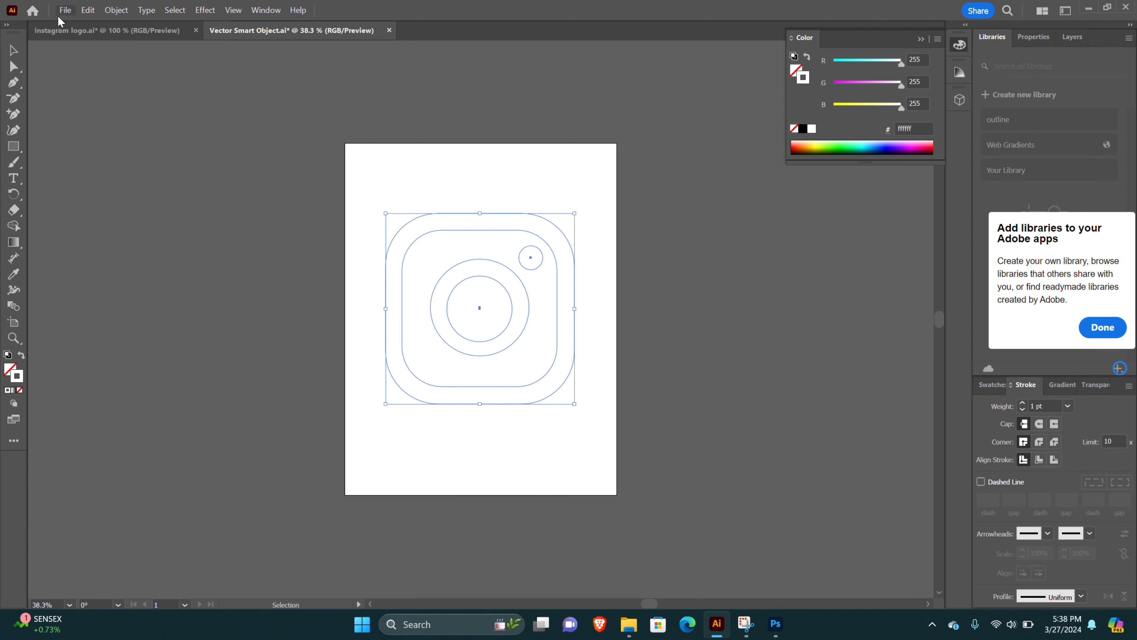
Set the stroke weight of the selected logo outlines to 13 pt.
click(1022, 399)
click(1020, 400)
click(1021, 400)
click(1021, 399)
click(1021, 399)
click(1023, 408)
Save the edited Vector Smart Object and return to the banner in Photoshop.
click(66, 10)
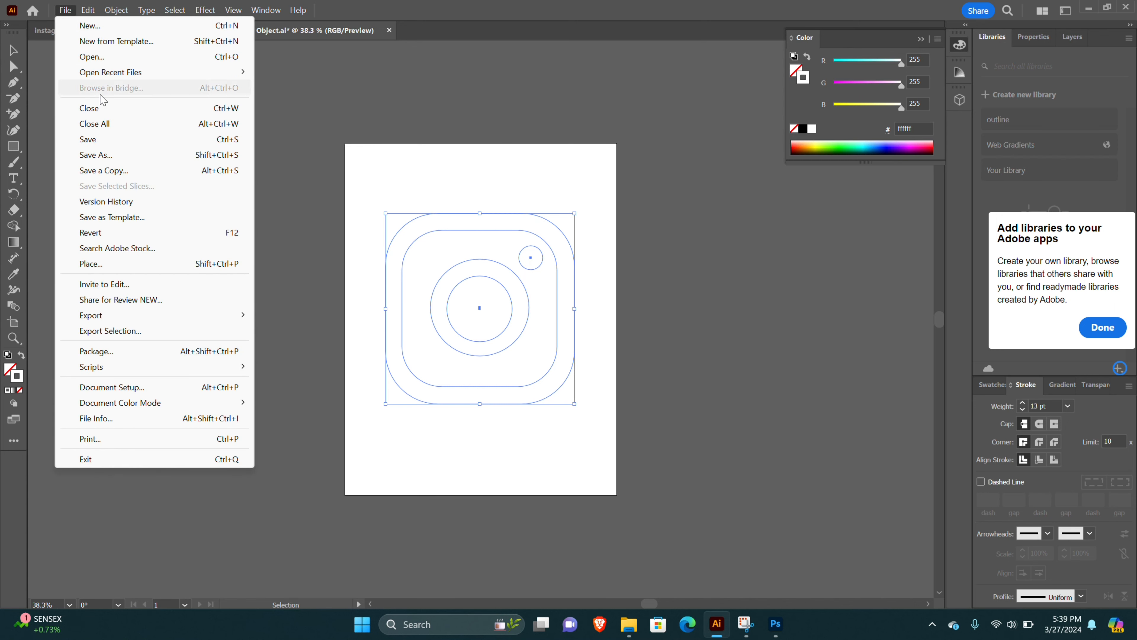
click(92, 139)
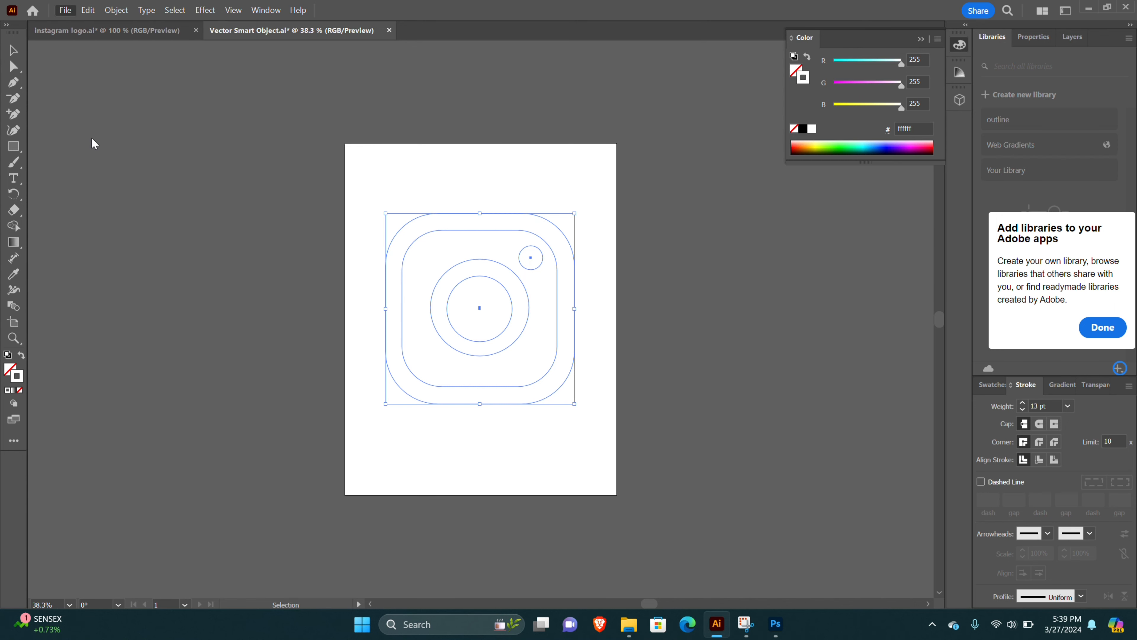
click(766, 634)
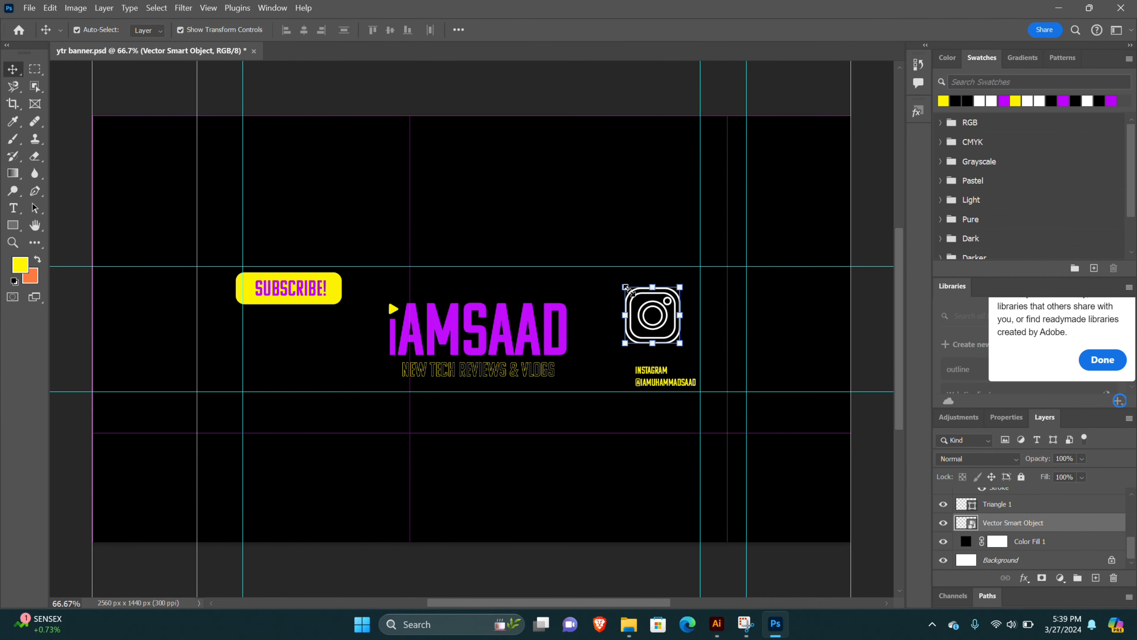
Scale the Instagram logo down to about 7.73% directly above the Instagram text.
drag(623, 285, 664, 336)
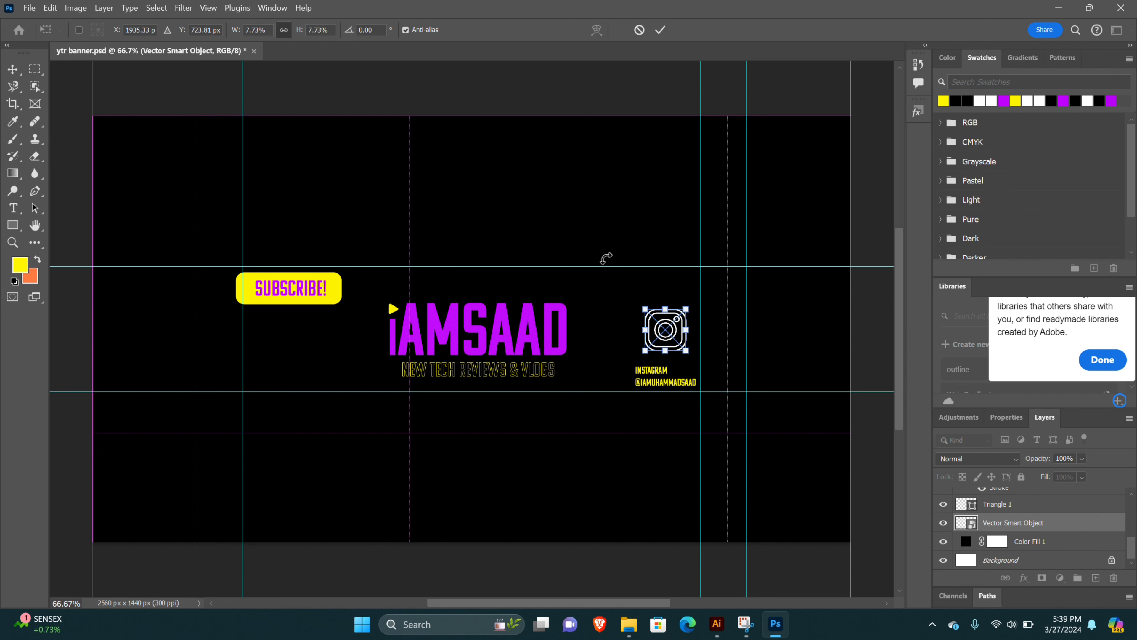
key(Return)
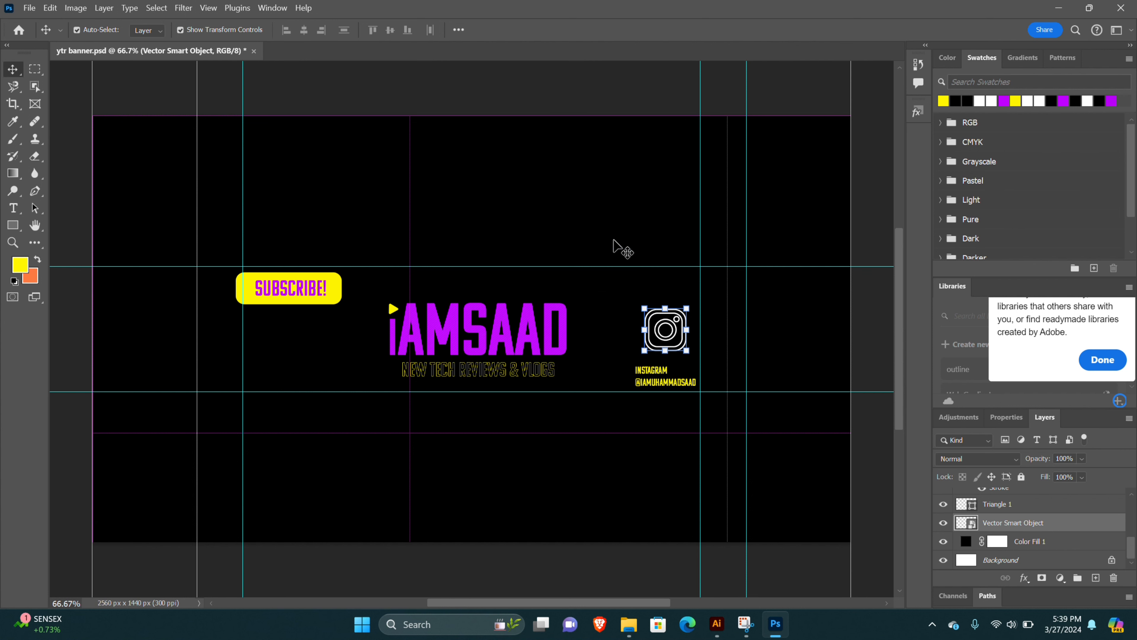
click(608, 231)
Examine the iAMSAAD text's Pattern Overlay settings, trying the overlay opacity at 100% and 5% before discarding the changes.
key(ctrl)
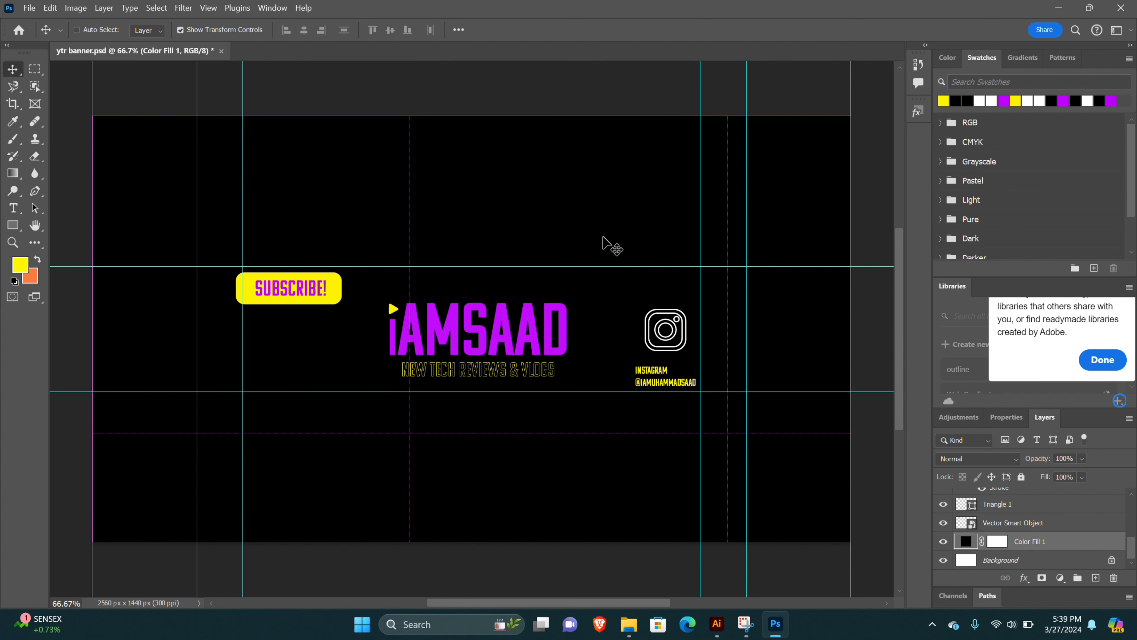
key(ctrl+plus)
key(ctrl+plus)
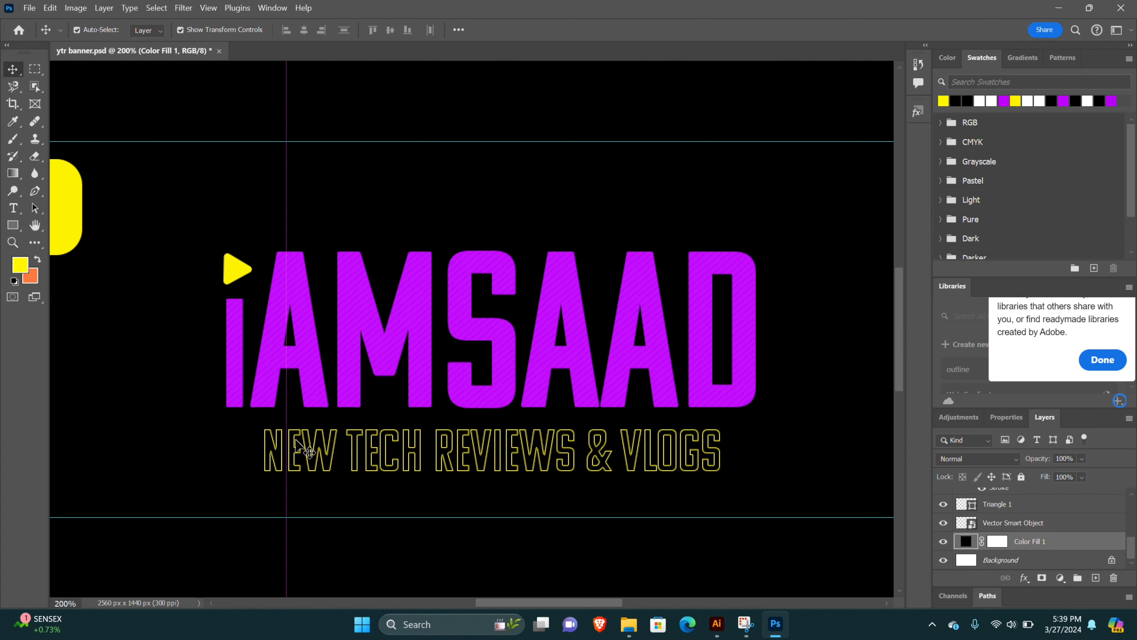
click(274, 357)
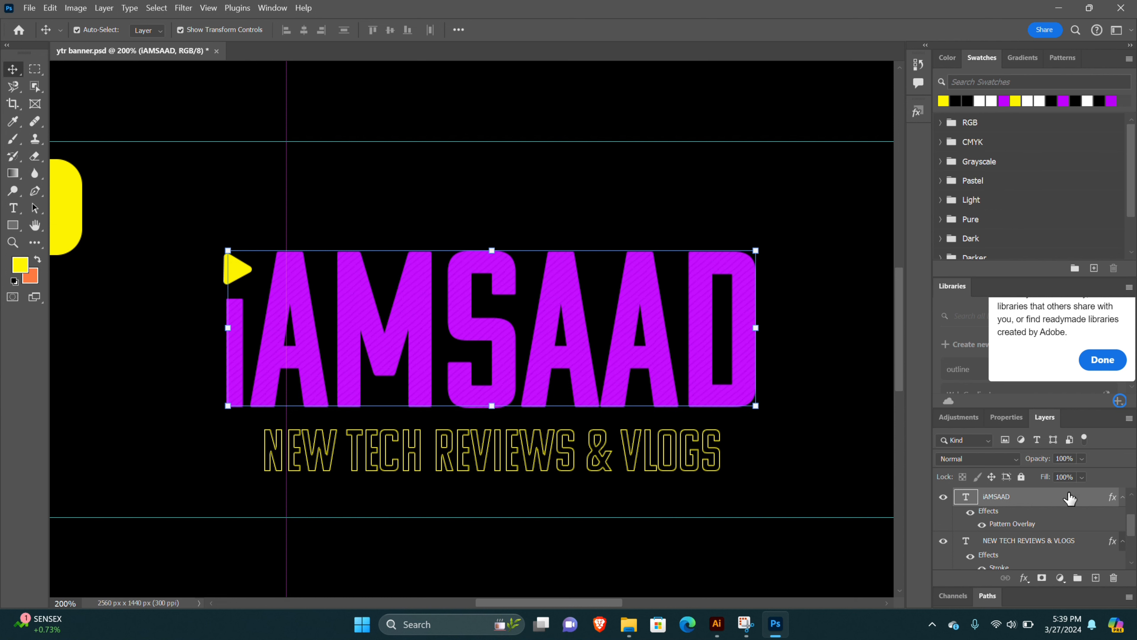
double_click(1087, 500)
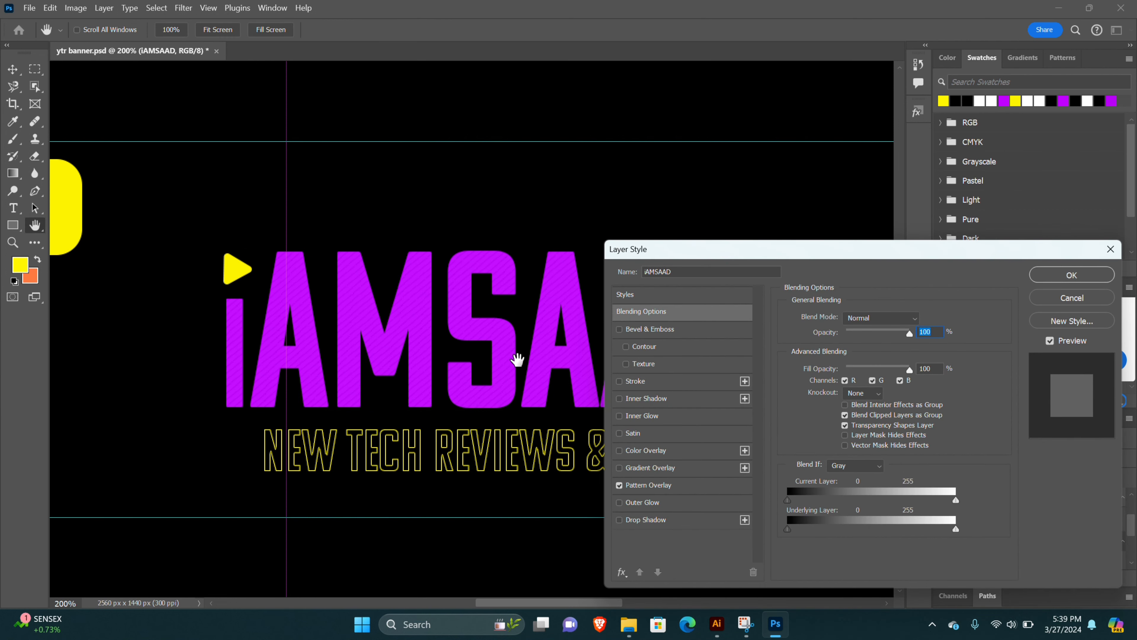
click(649, 486)
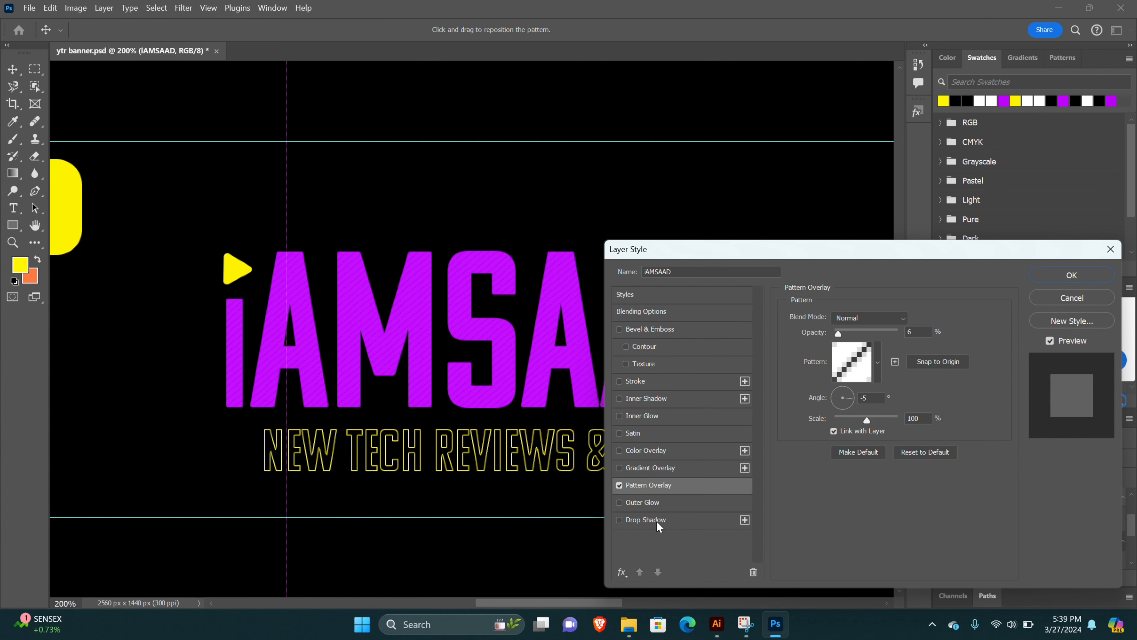
click(879, 361)
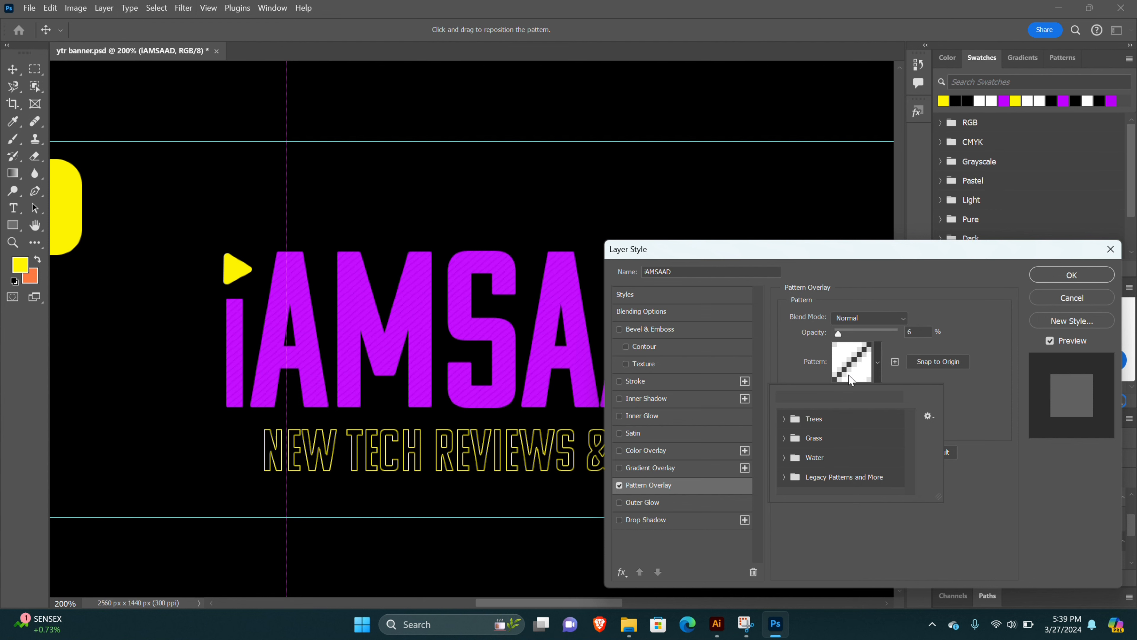
drag(841, 336, 930, 346)
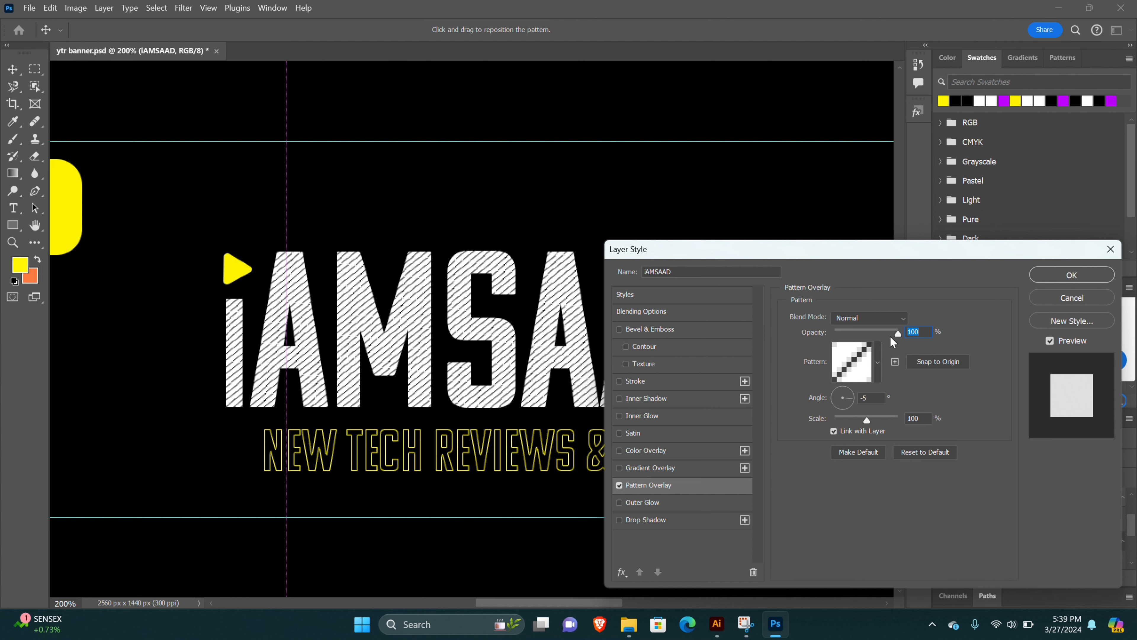
drag(897, 332, 838, 332)
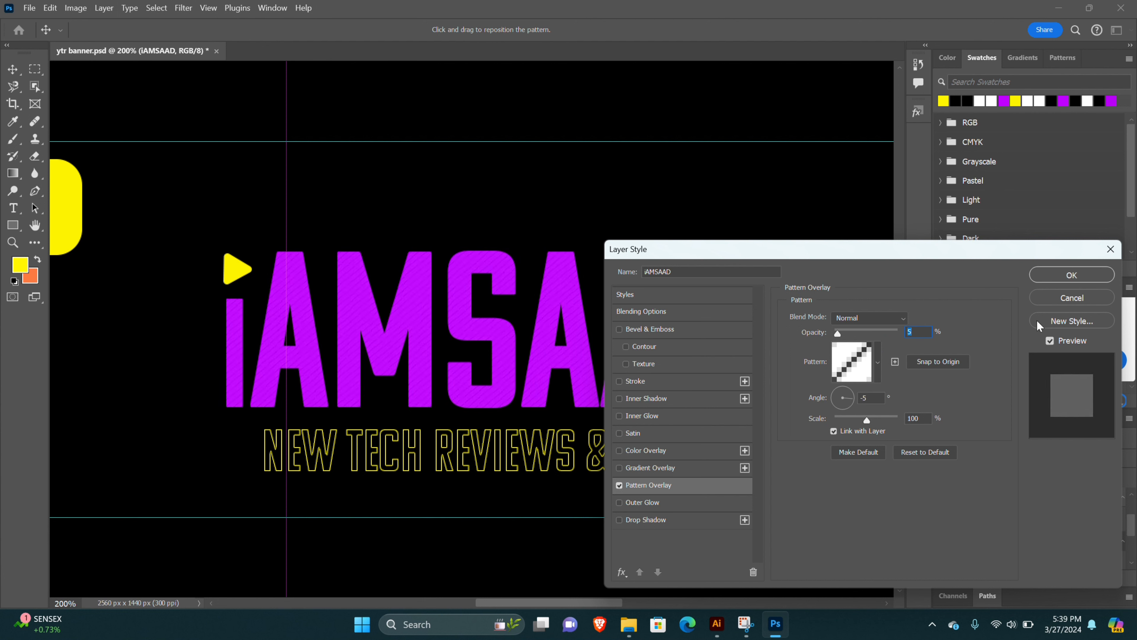
click(1067, 297)
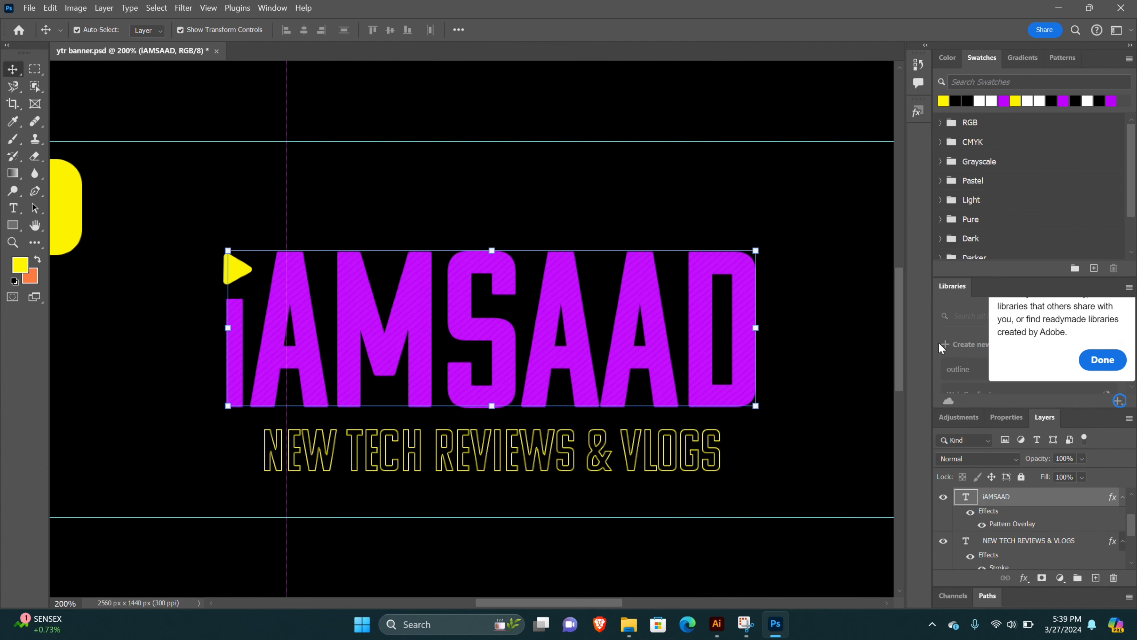
Examine the Stroke effect and fill opacity of the NEW TECH REVIEWS & VLOGS tagline, and look over the SUBSCRIBE! label.
click(490, 462)
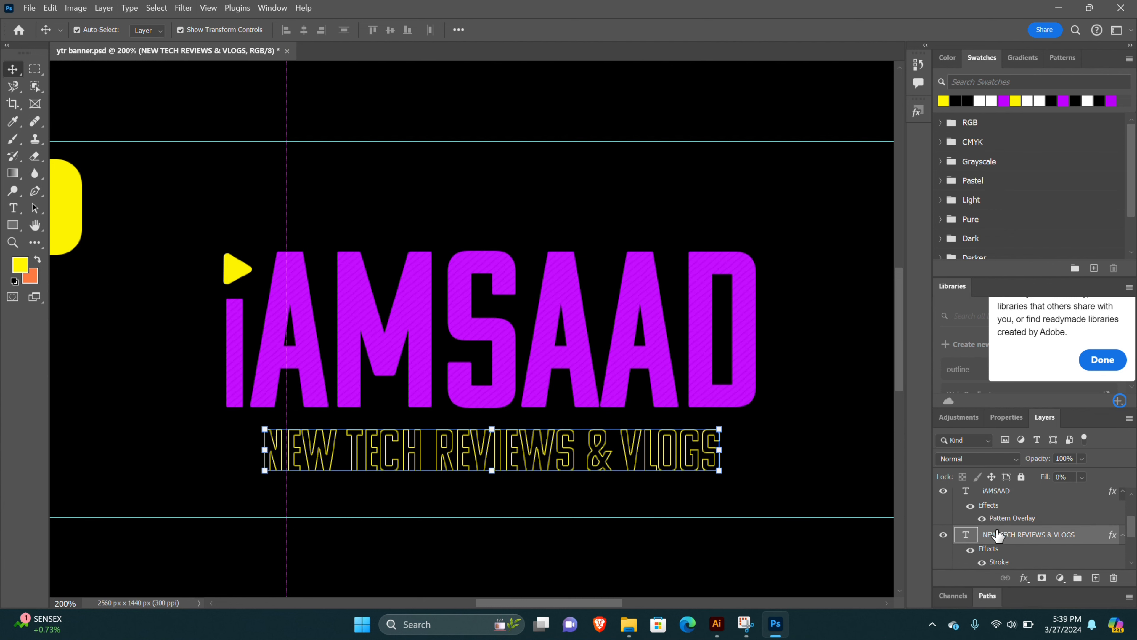
double_click(1099, 542)
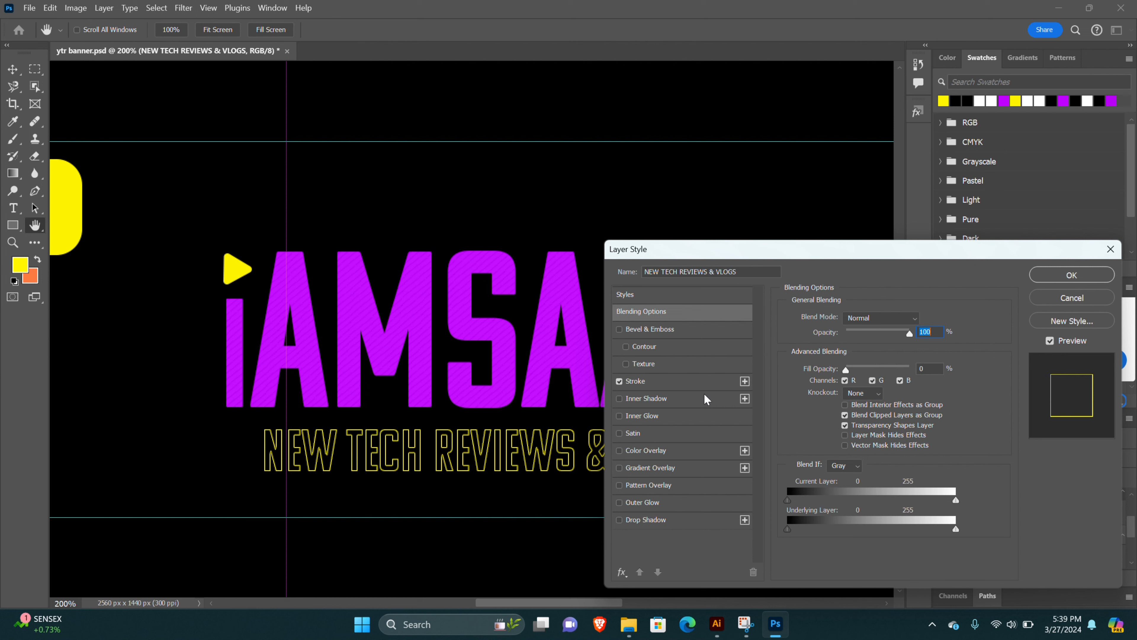
click(692, 382)
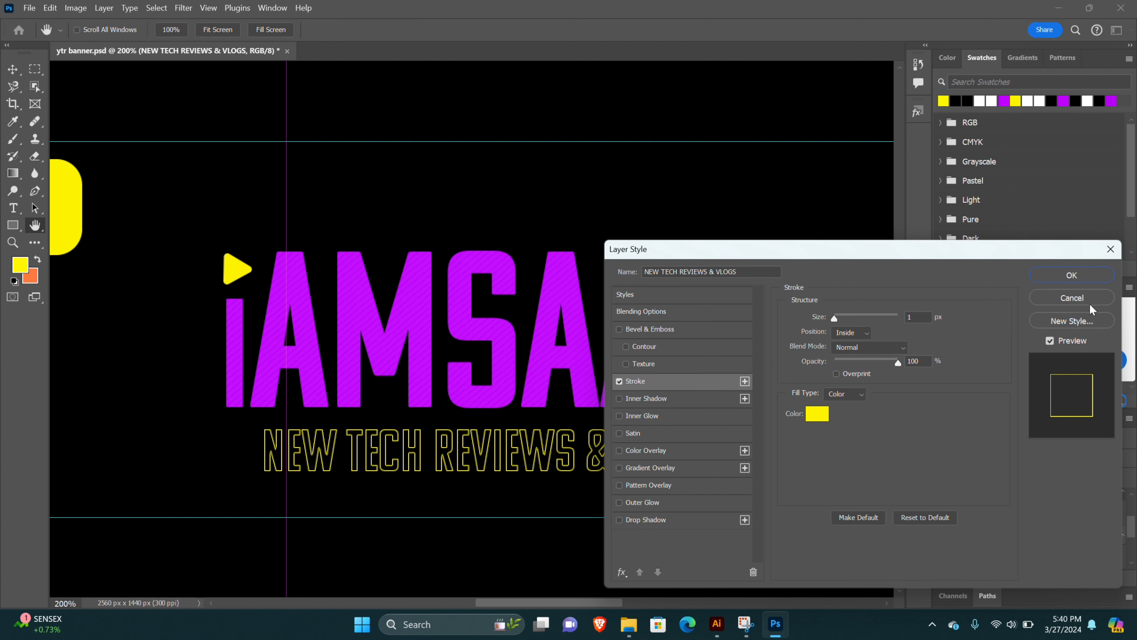
click(1083, 297)
drag(1100, 489, 1069, 491)
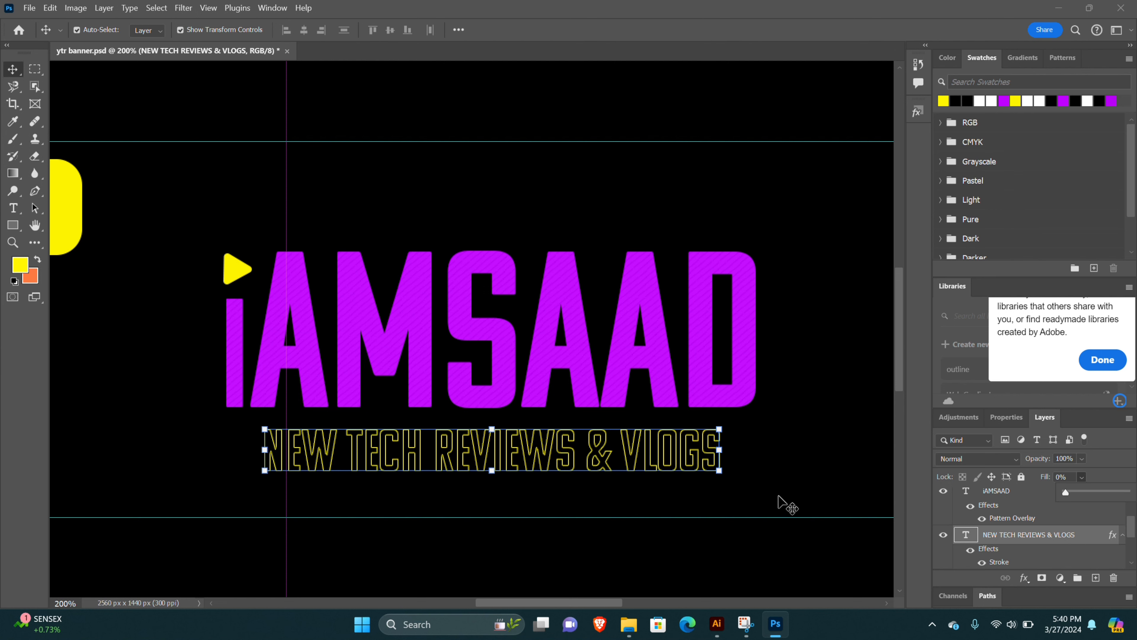
click(788, 504)
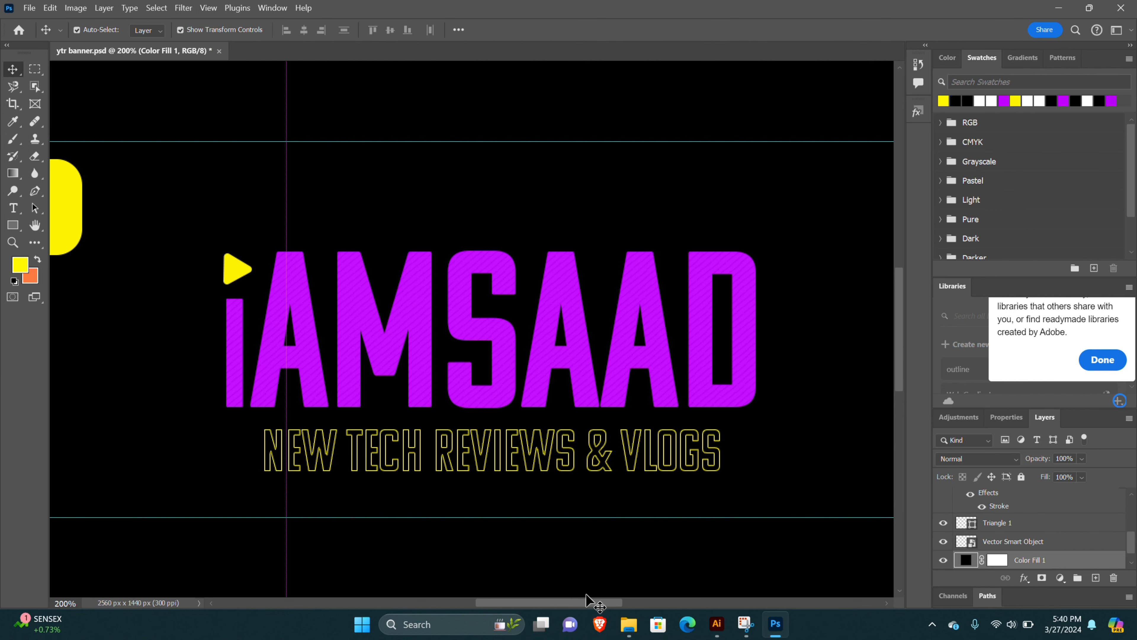
drag(587, 601, 519, 585)
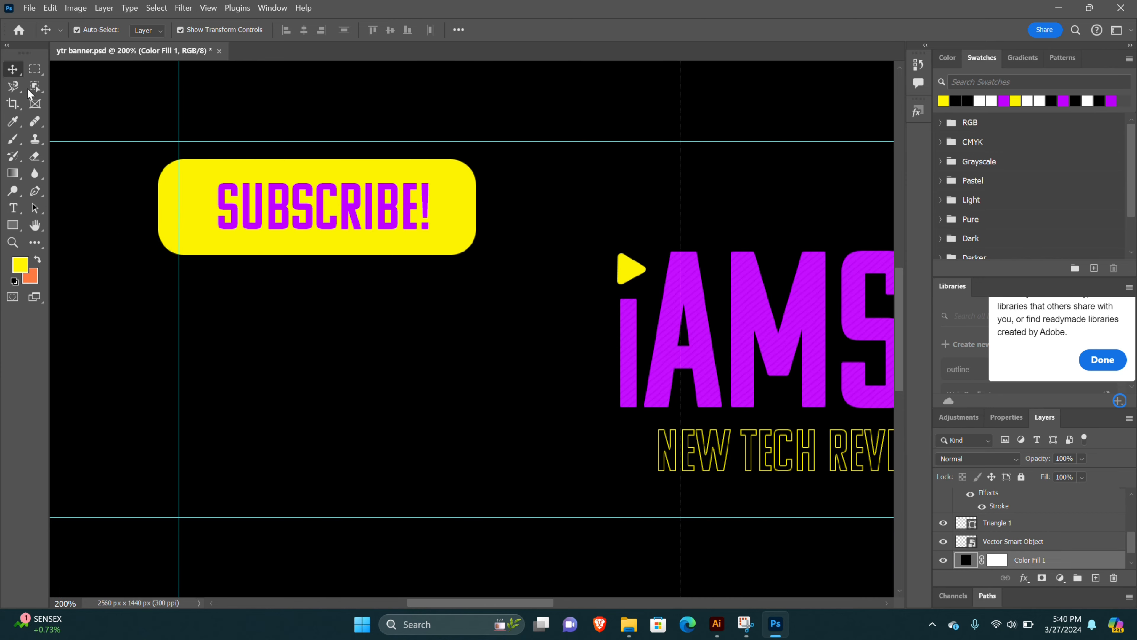
Export the banner as a 2560 x 1440 px JPG at quality 7 to the Desktop, entering YT BANNN as the file name.
click(30, 12)
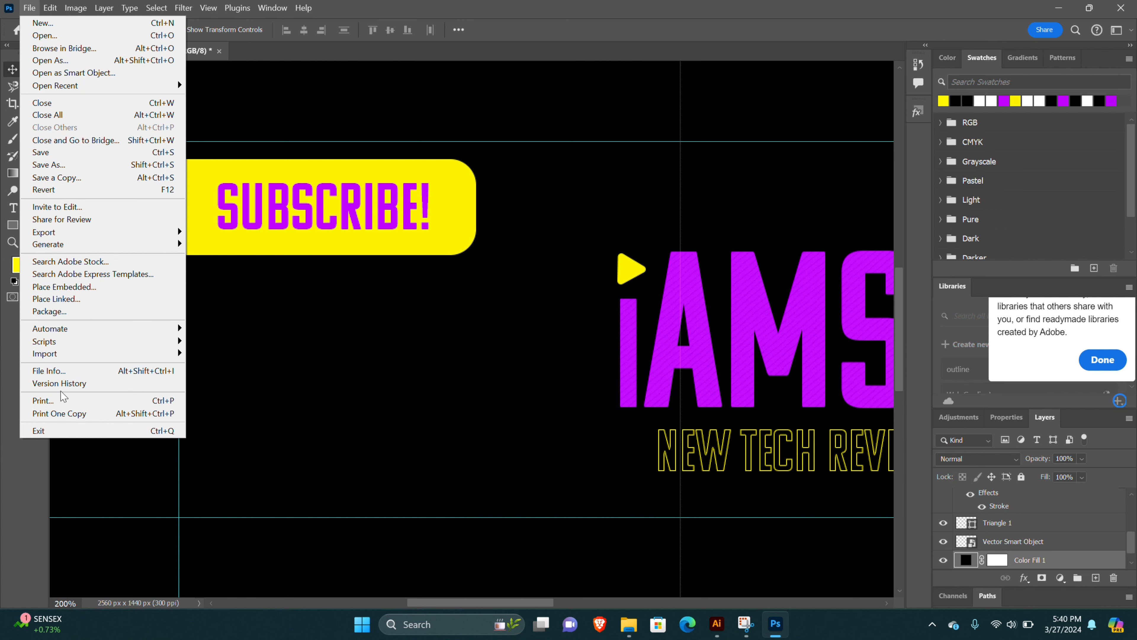
mouse_move(57, 232)
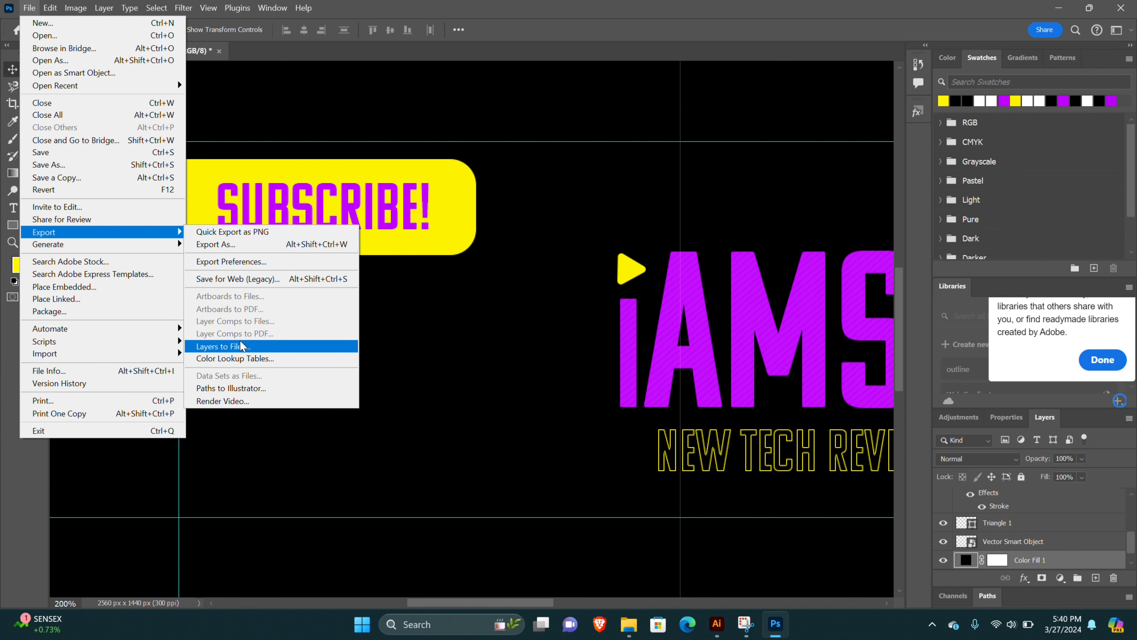
click(238, 245)
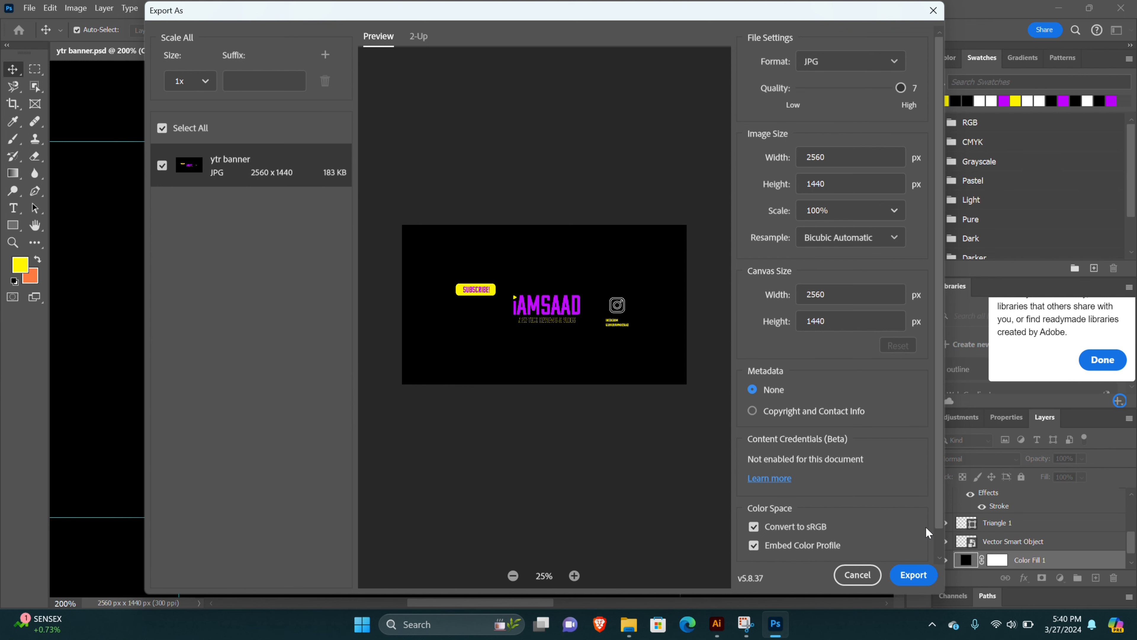
click(914, 575)
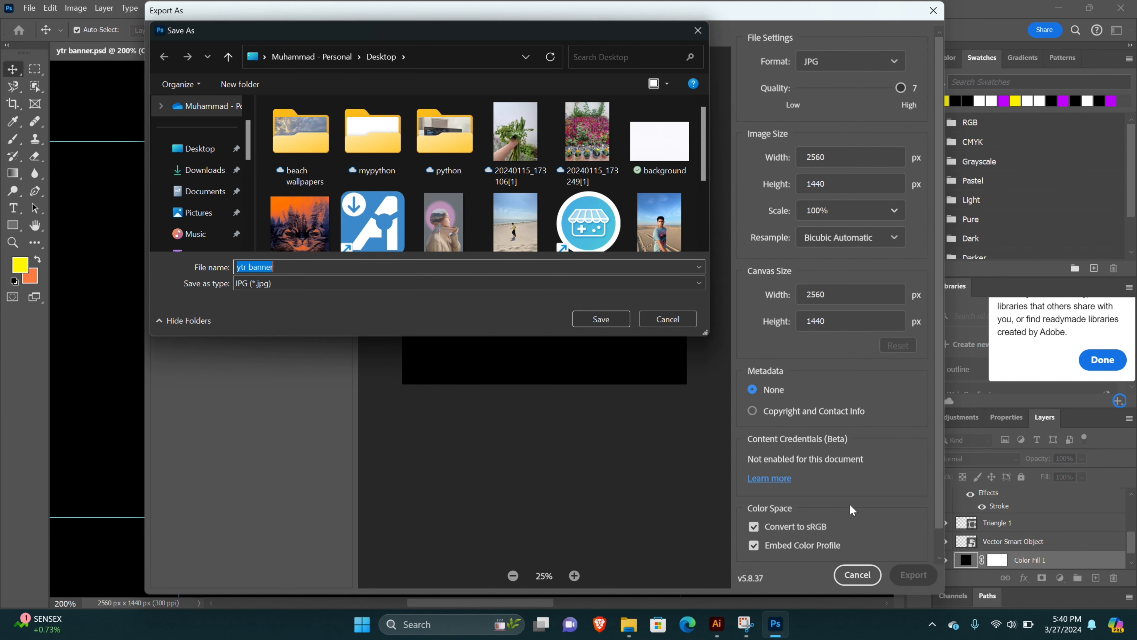
scroll(411, 167, down, 3)
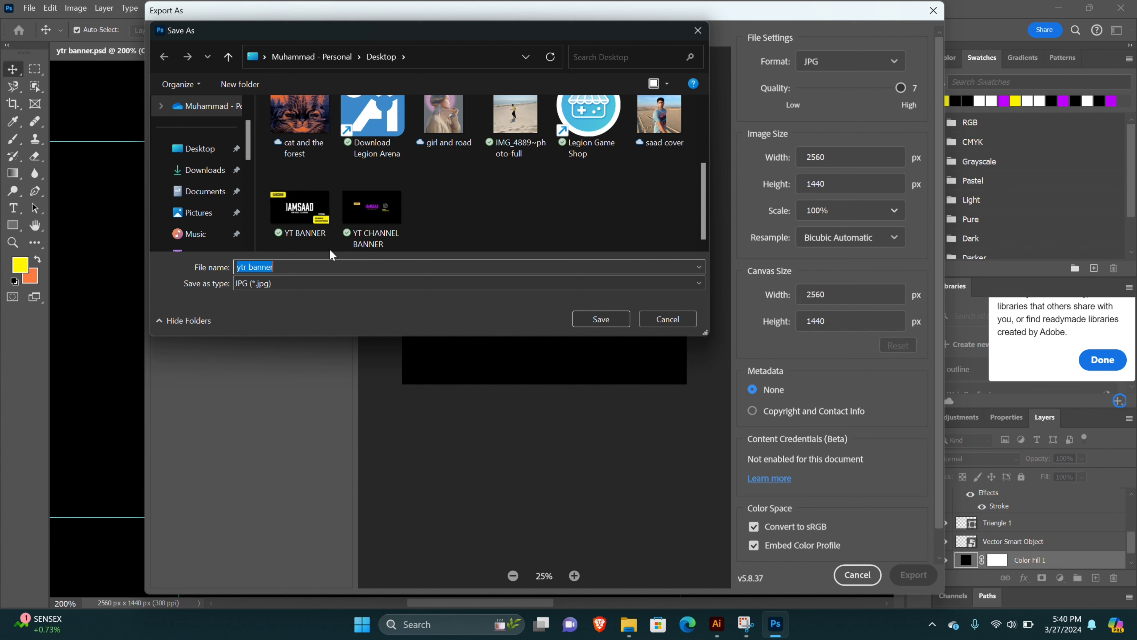
key(BackSpace)
text(YT B)
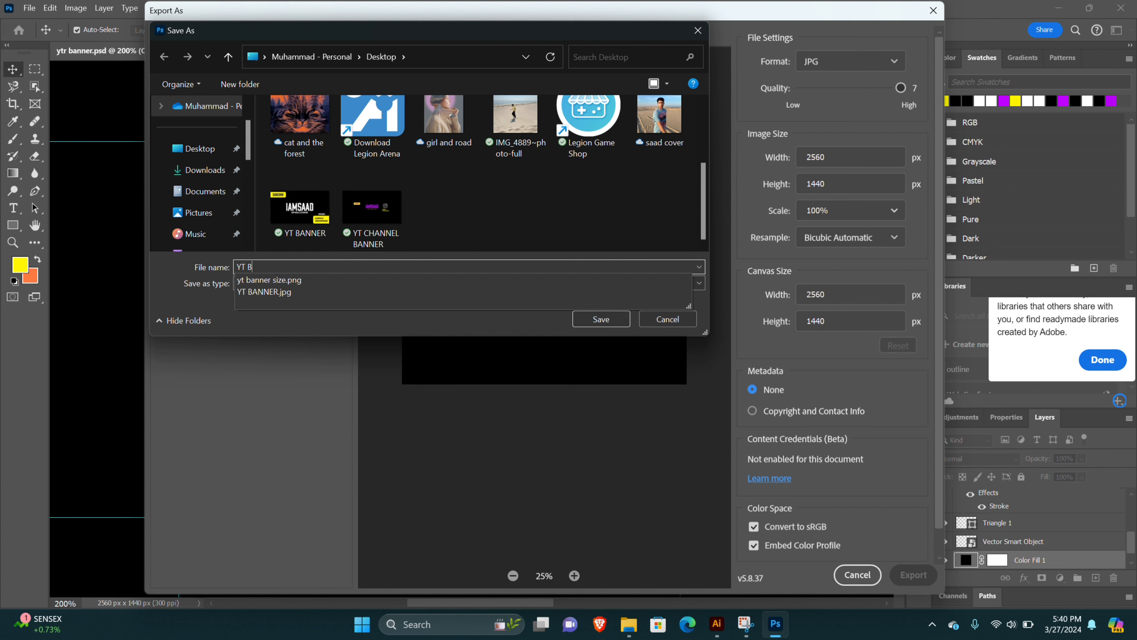
text(ANNN)
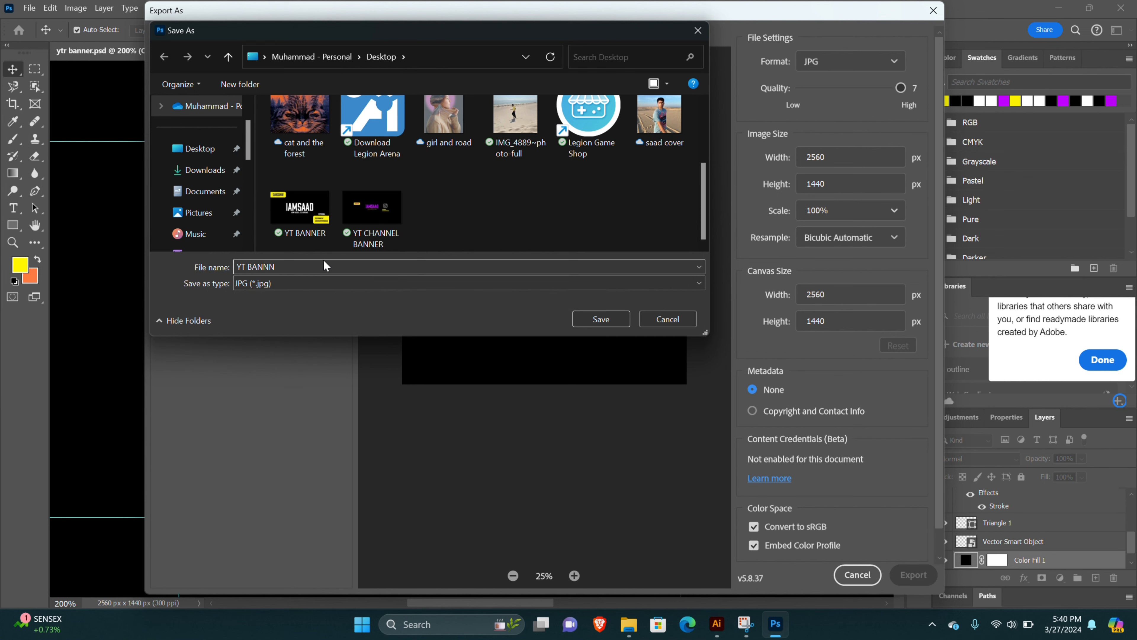